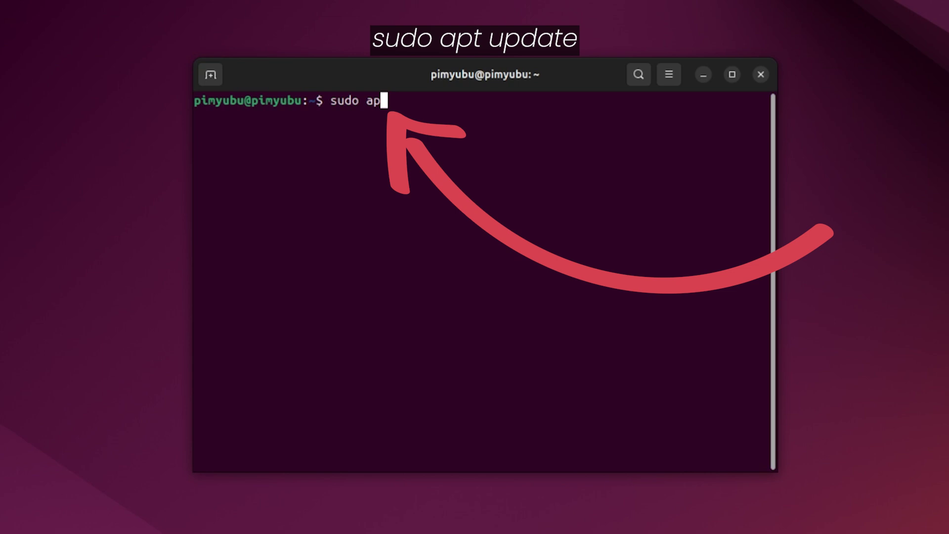
text(t update)
Run apt update and apt upgrade -y, then install curl and wget
key(Return)
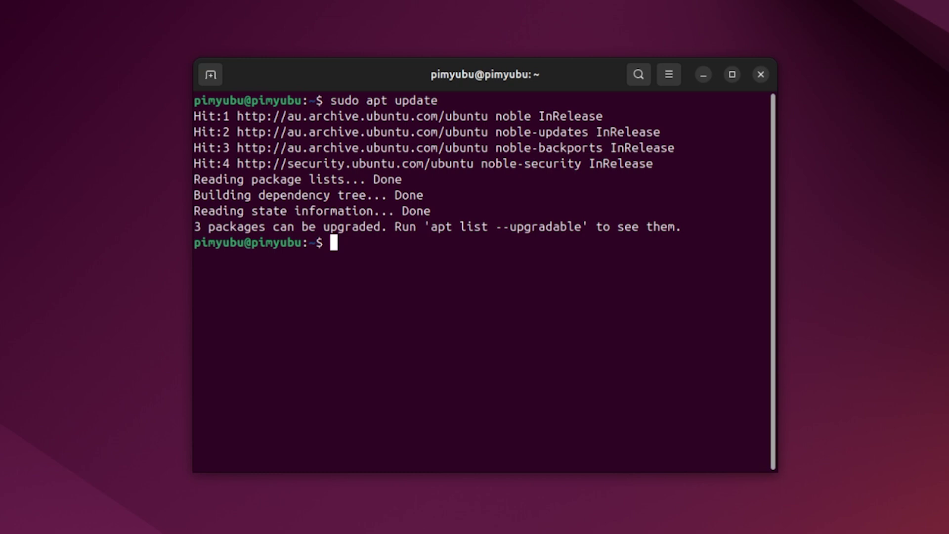
text(sudo )
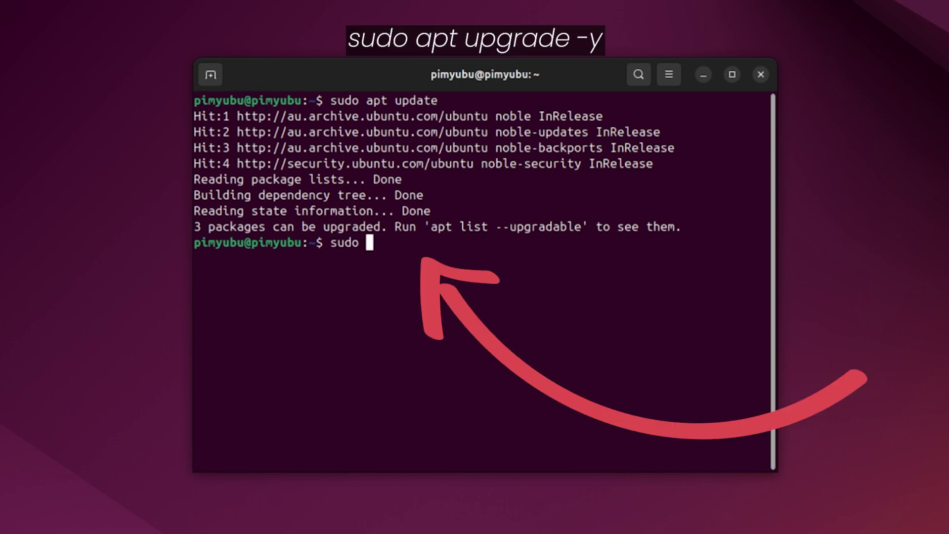
text(apt upgrade -y)
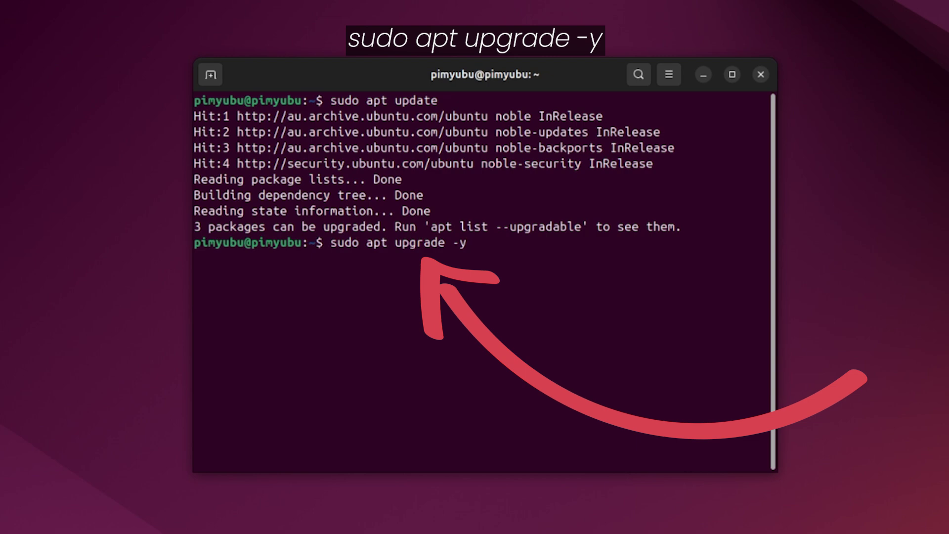
key(Return)
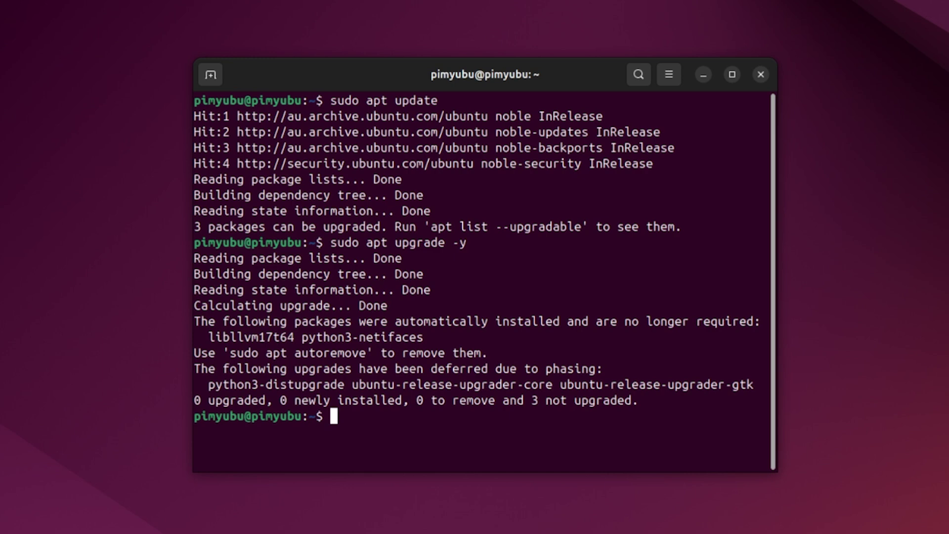
text(sudo apt)
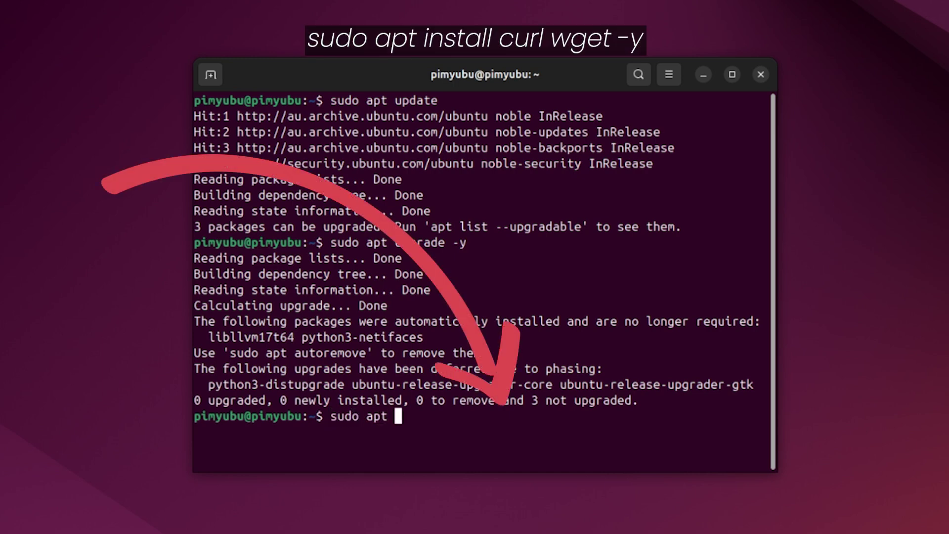
text( install curl wget)
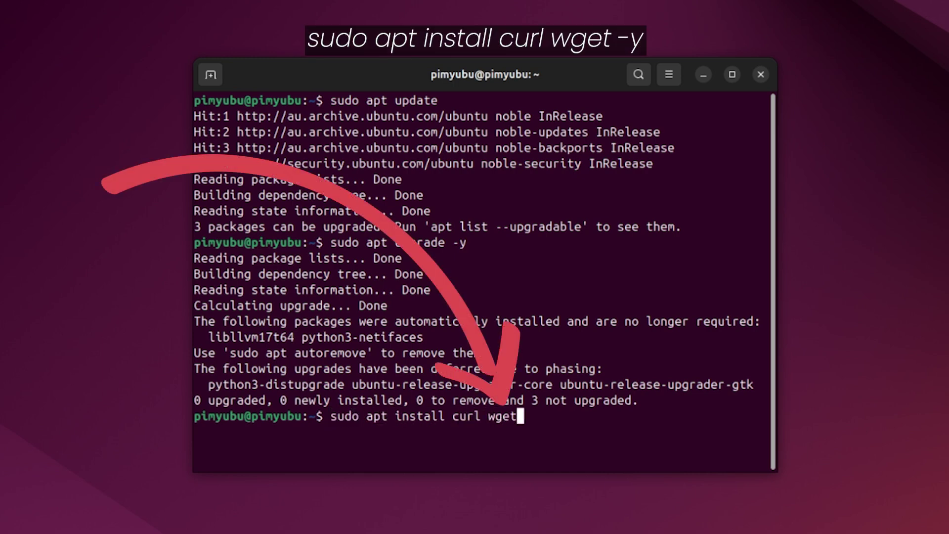
text( -y)
key(Return)
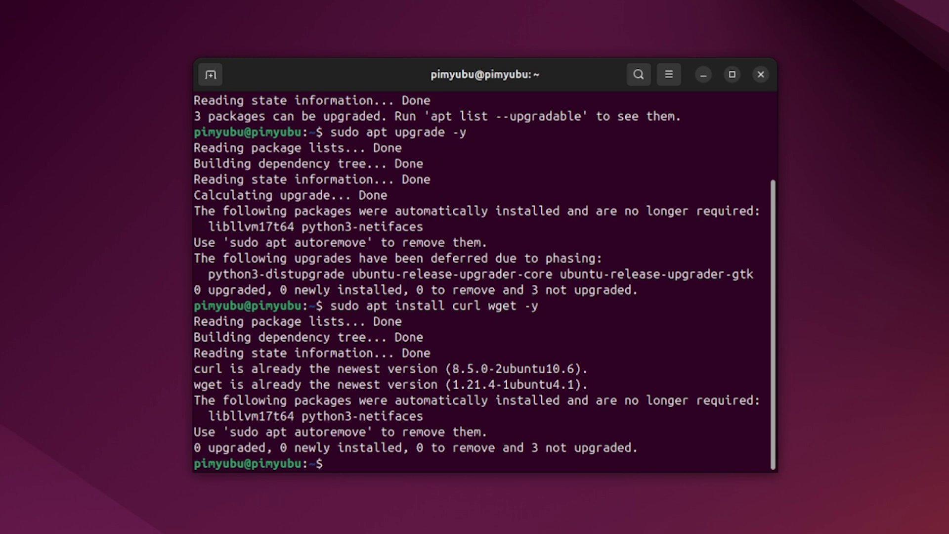
text(curl -)
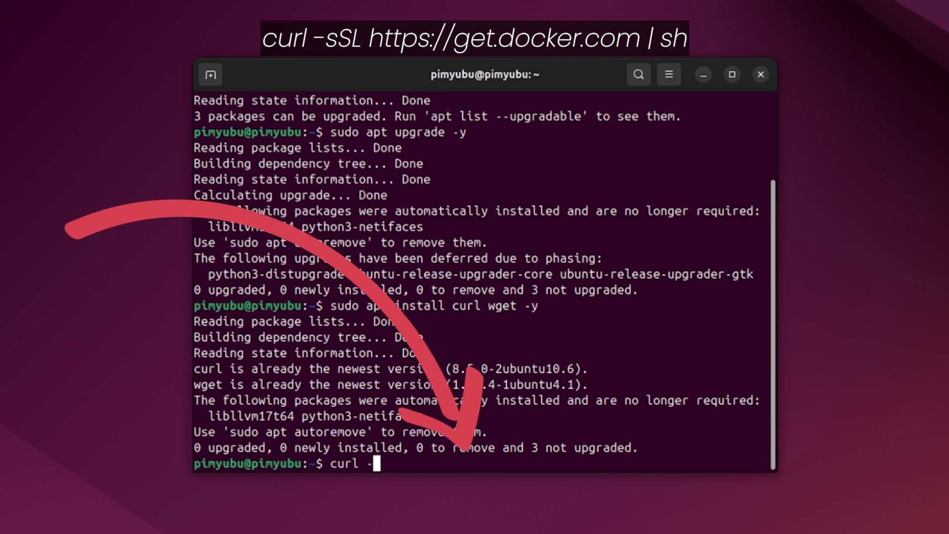
text(sSL h)
text(ttps://get)
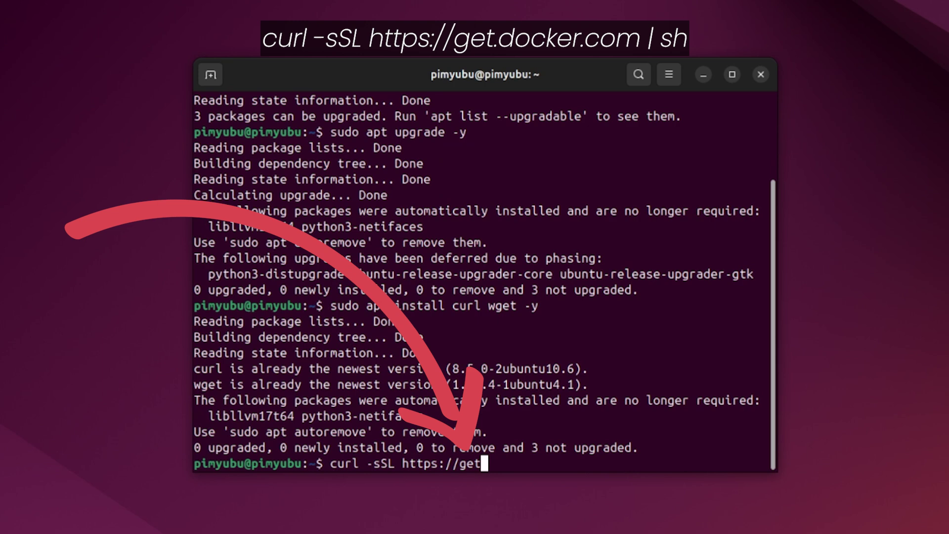
text(.docke)
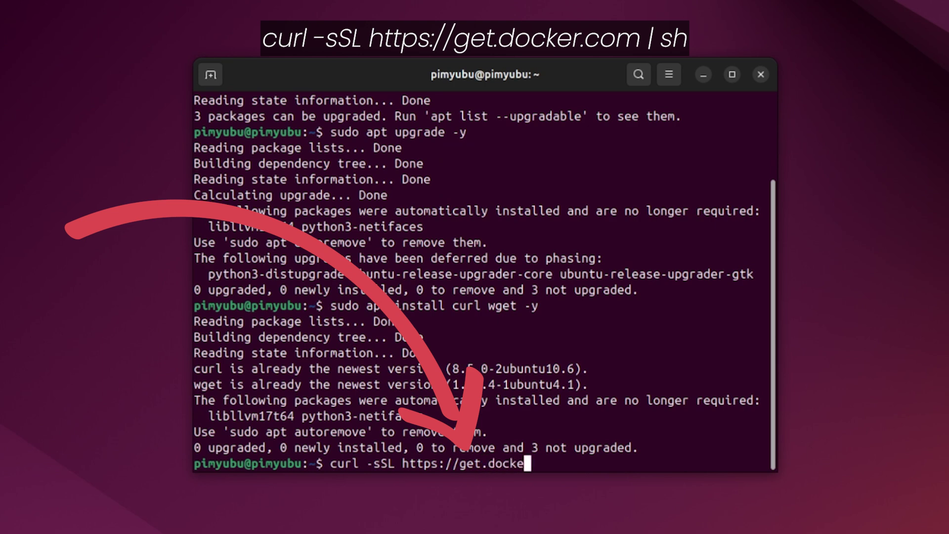
text(r.com |)
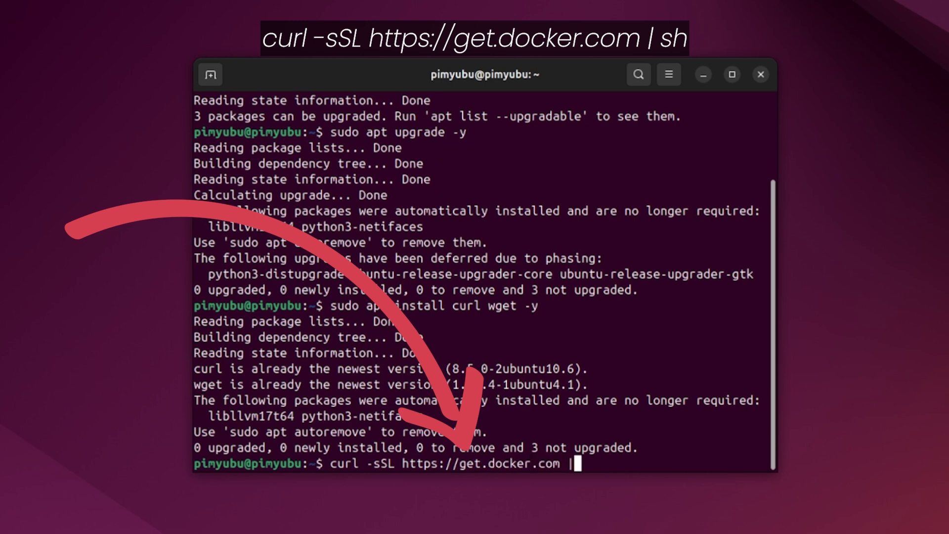
text( sh)
Install Docker by piping the get.docker.com script into sh
key(Return)
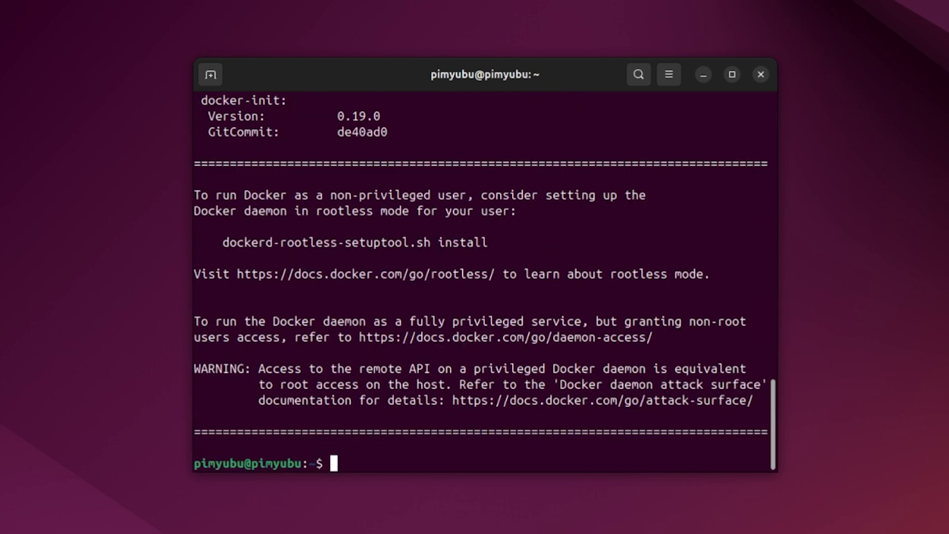
text(sudo usermod -a)
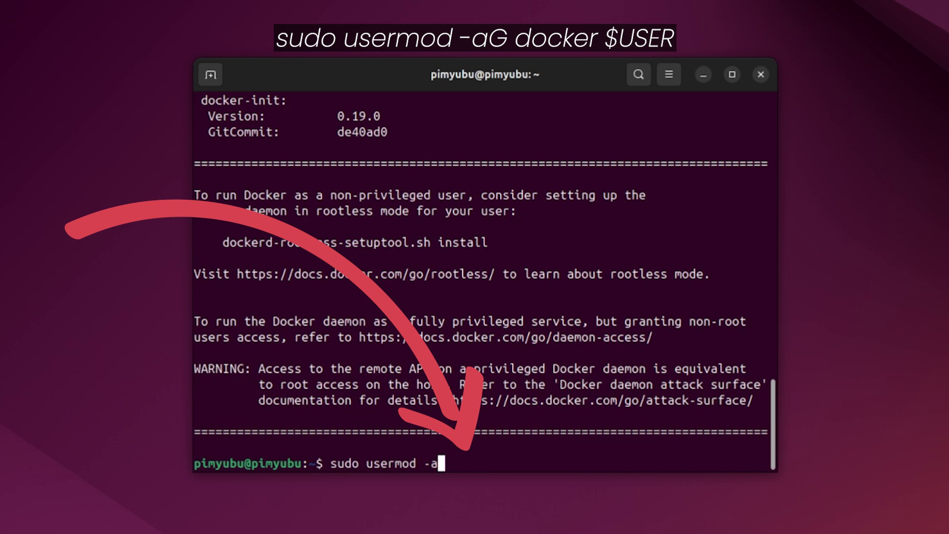
text(G docker $USER)
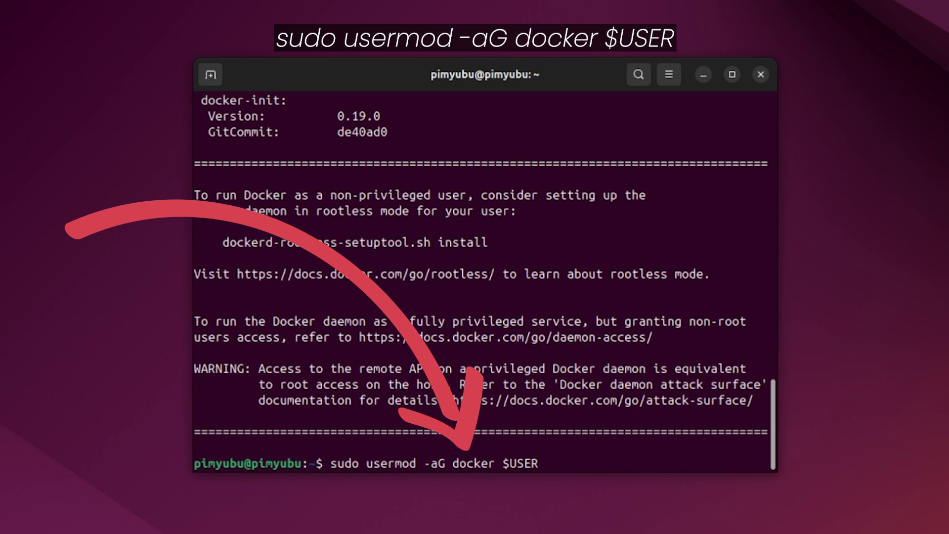
Add the current user to the docker group with usermod, then reboot
key(Return)
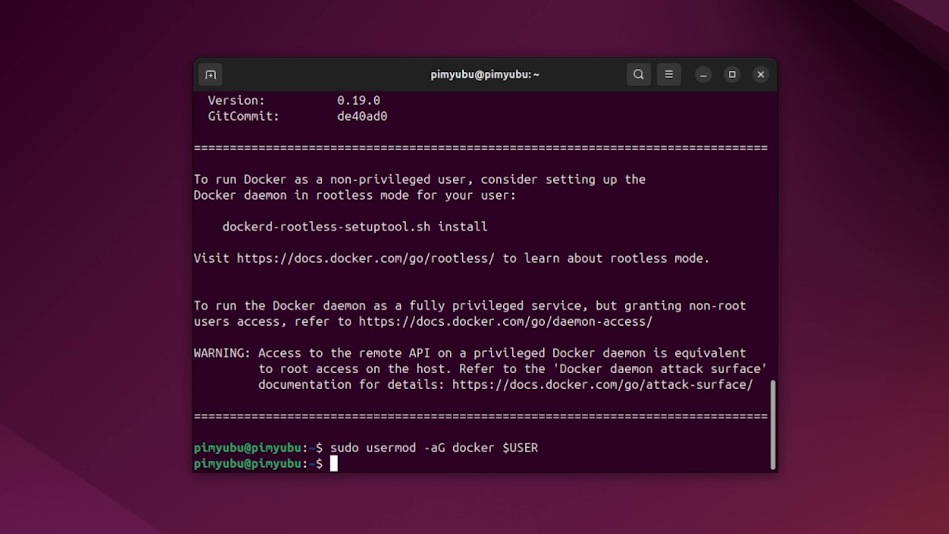
text(sudo r)
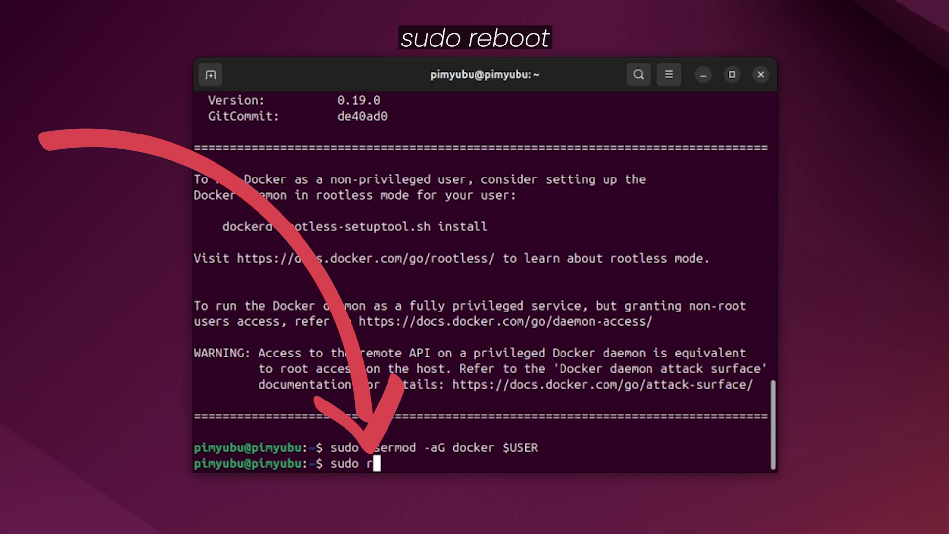
text(eboot)
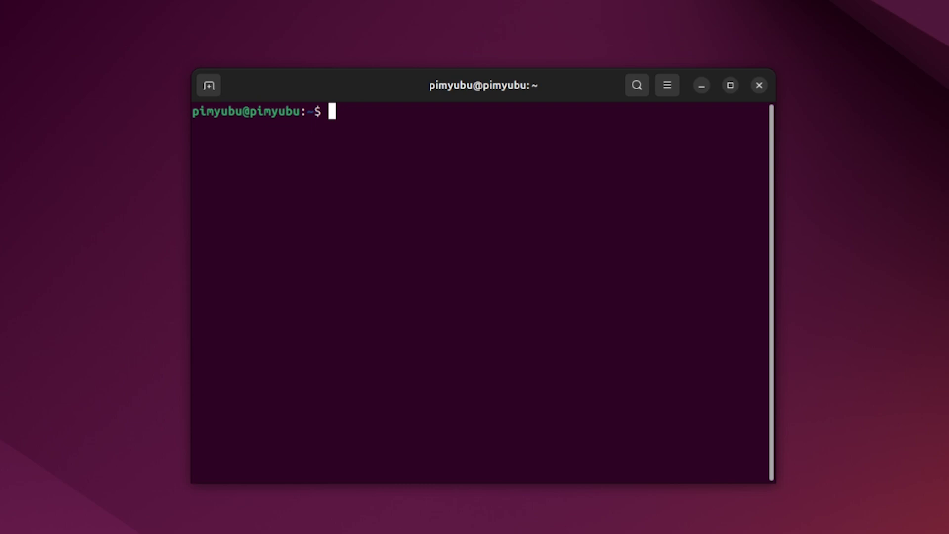
text(su)
text(do mkd)
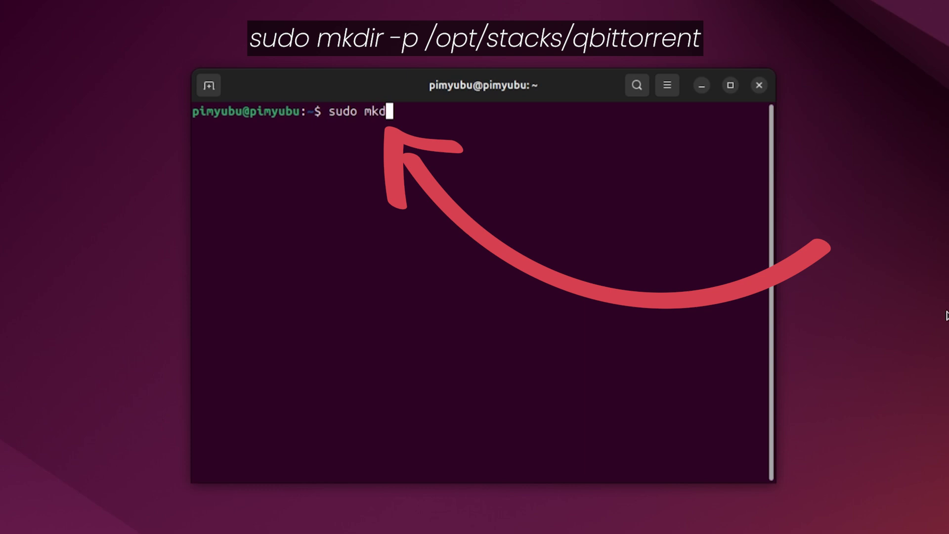
text(ir -p /o)
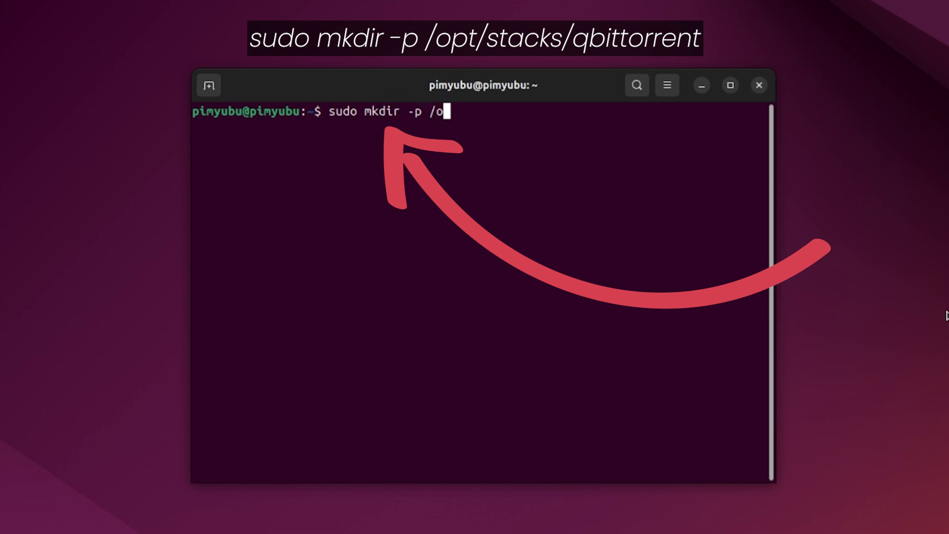
text(pt/stacks/qbitt)
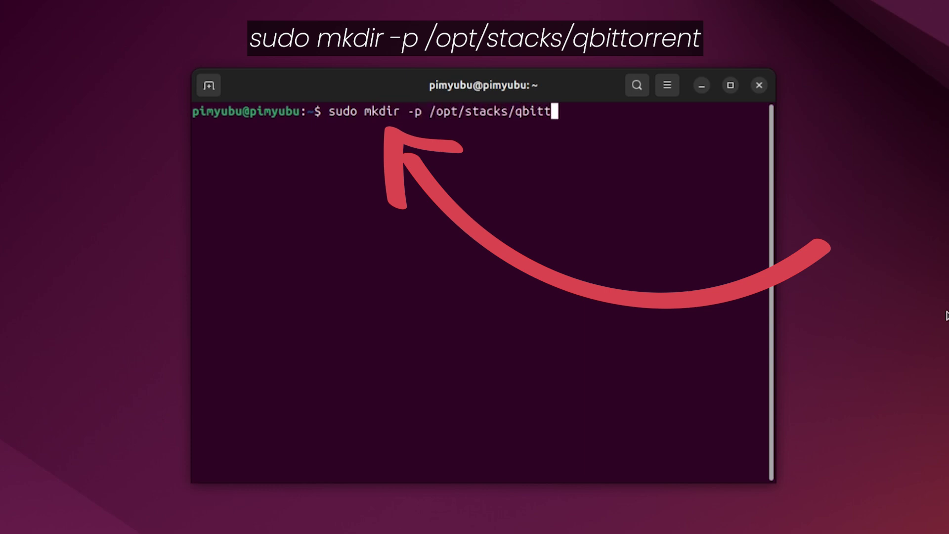
text(orrent)
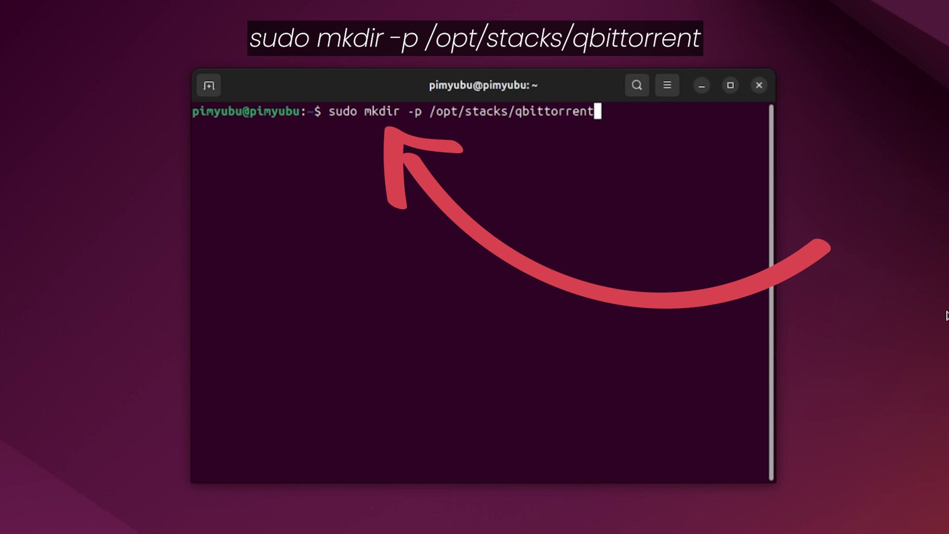
Create /opt/stacks/qbittorrent with sudo mkdir -p and cd into it
key(Return)
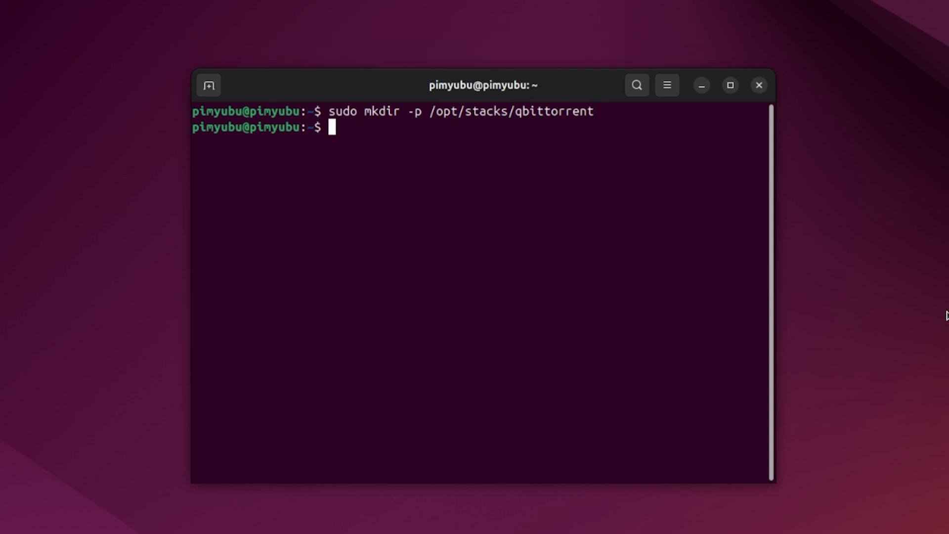
text(cd )
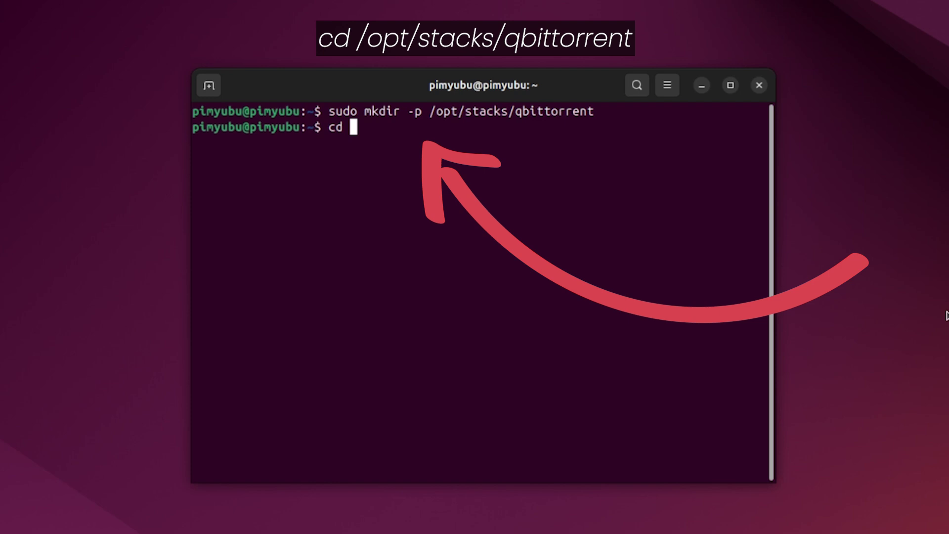
text(/opt/stac)
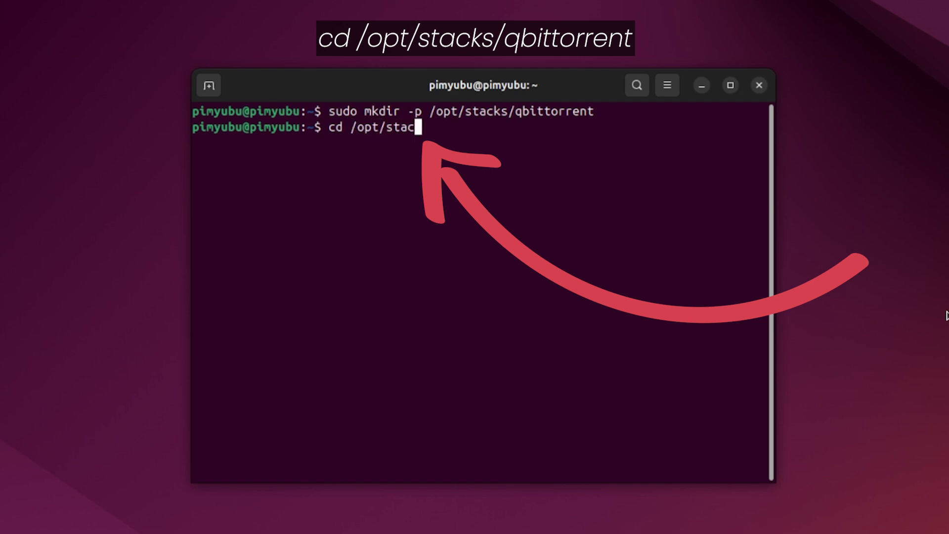
text(ks/qbittorrent)
key(Return)
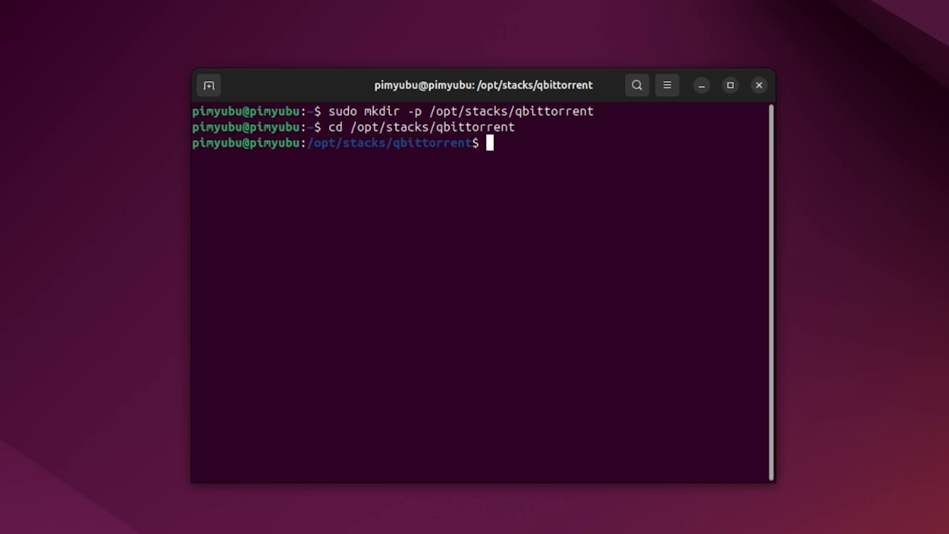
text(su)
text(do wget http)
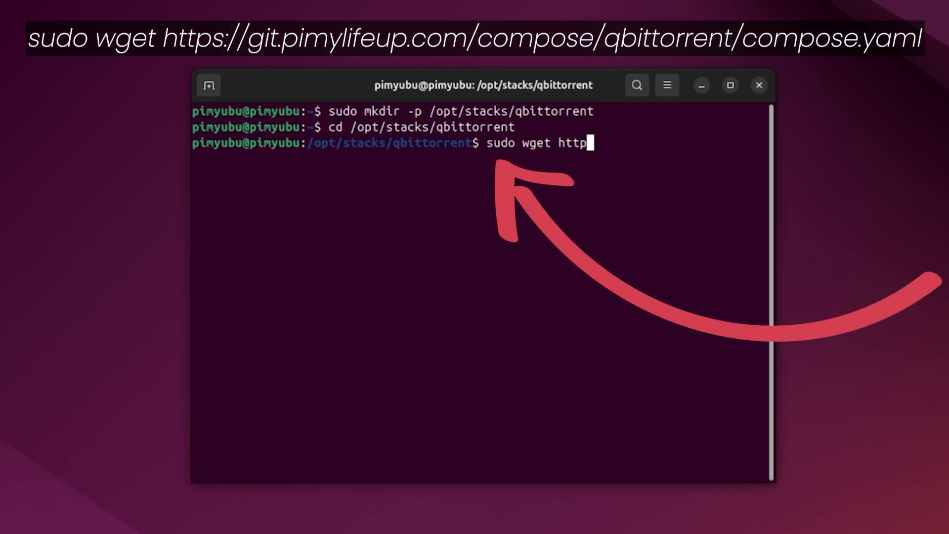
text(s://git.pi)
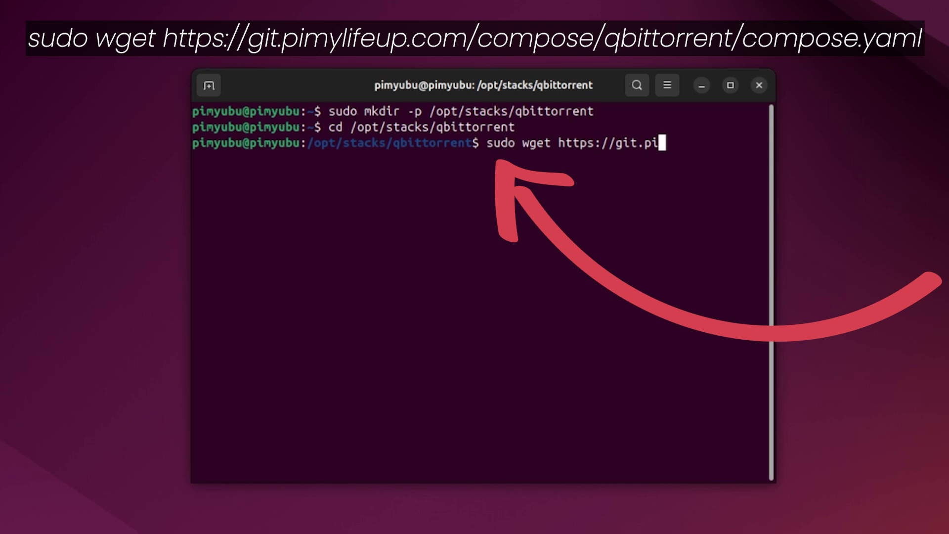
text(mylifeup.co)
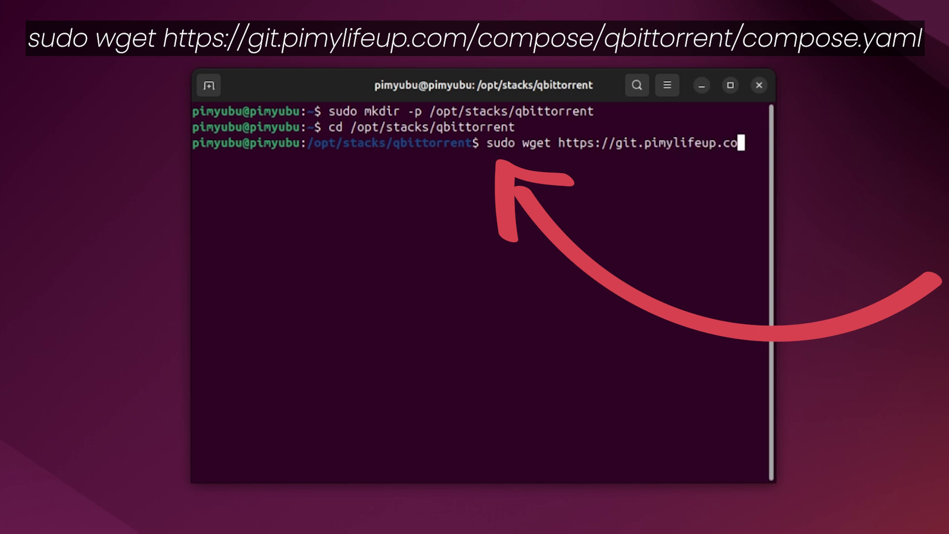
text(m/compose/)
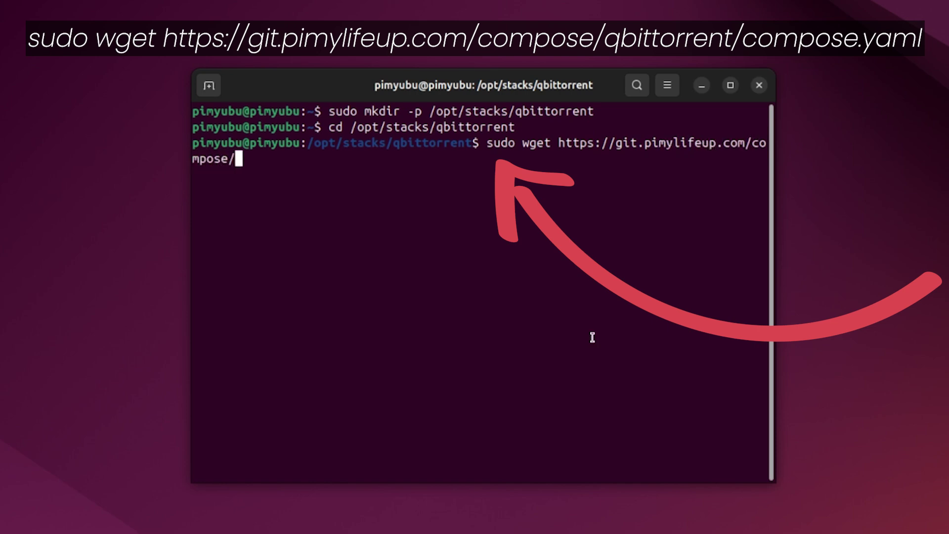
text(qbittorren)
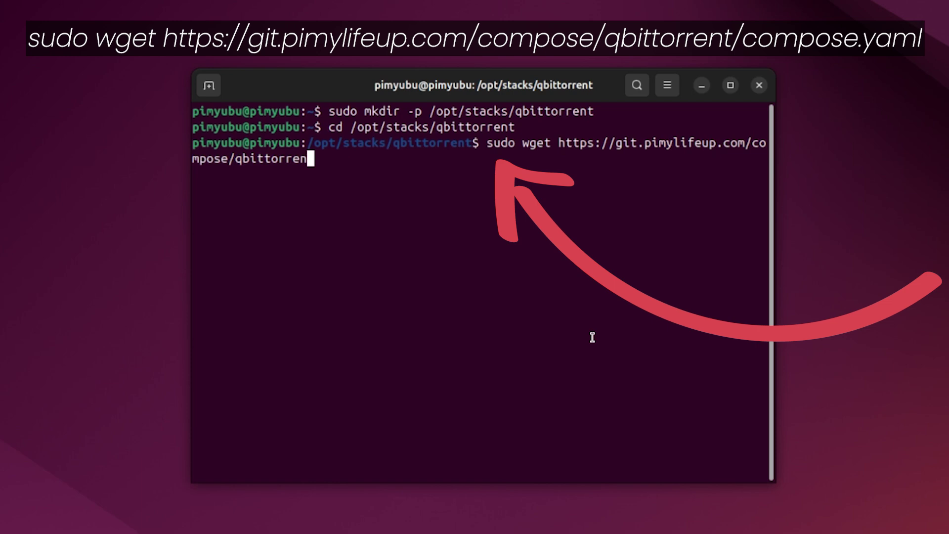
text(t/compose.)
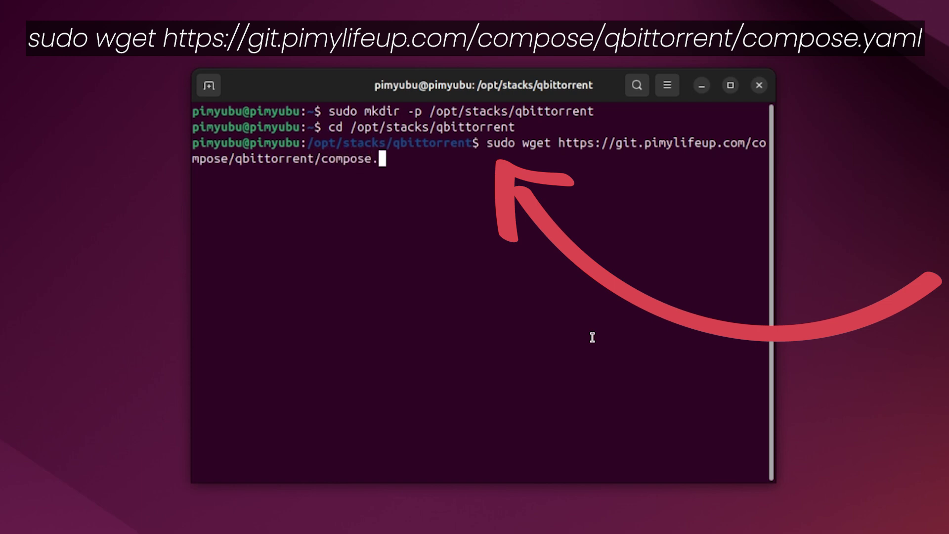
text(yaml)
Download compose.yaml from git.pimylifeup.com into the qbittorrent folder with wget
key(Return)
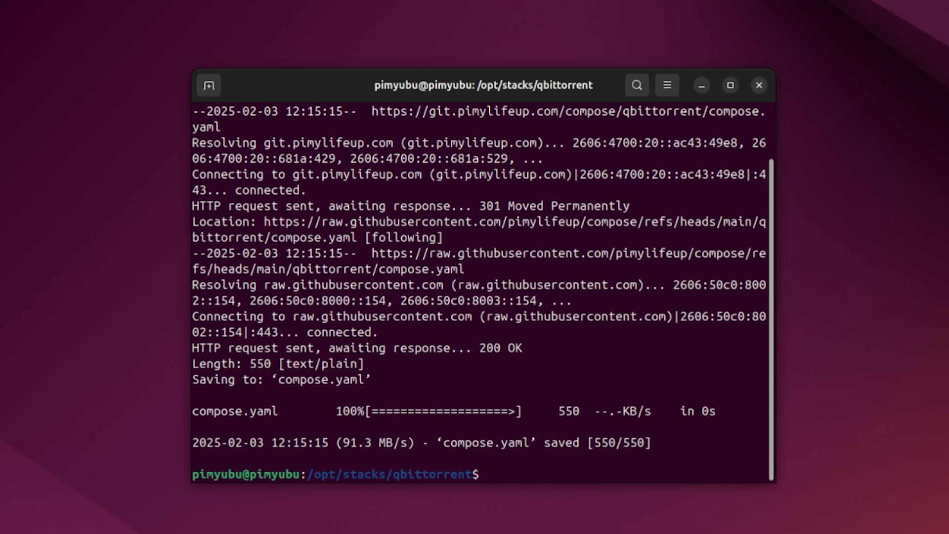
text(sudo)
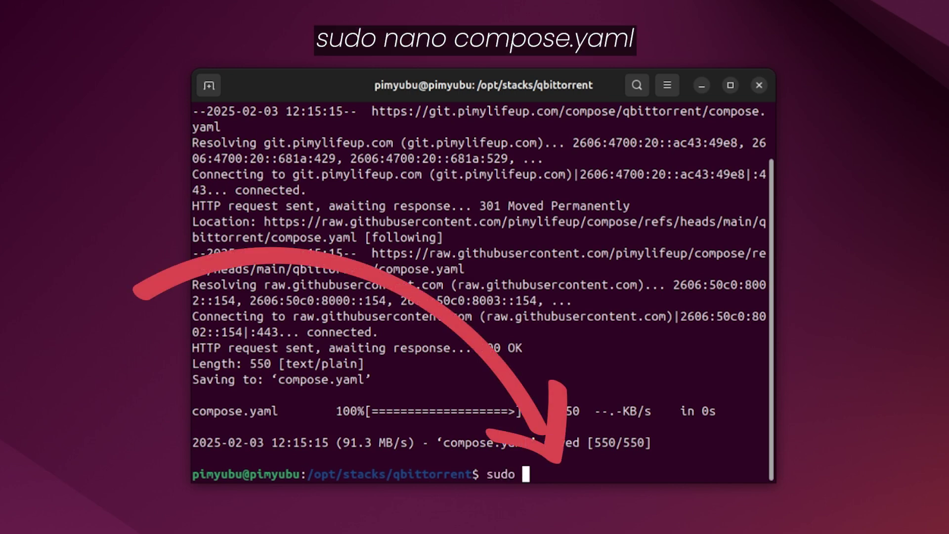
text(nano compose.yaml)
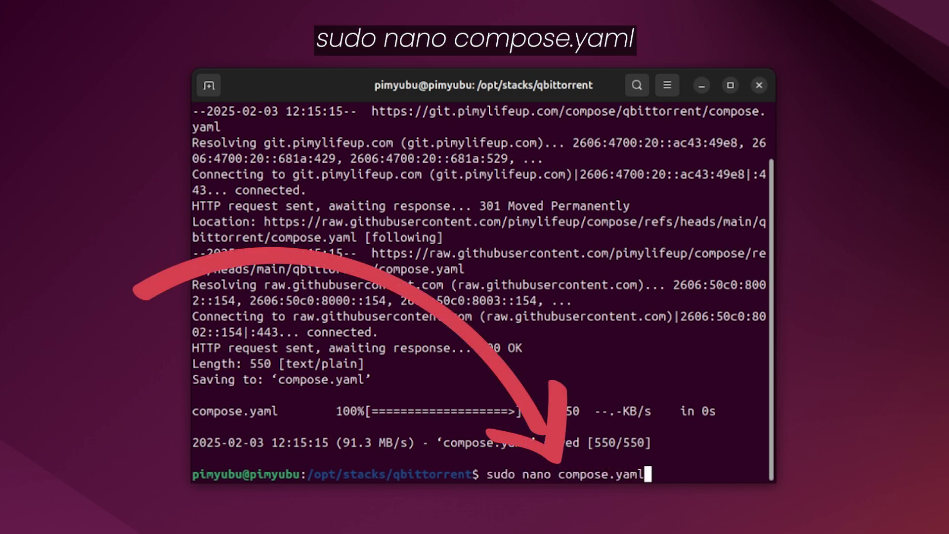
key(Return)
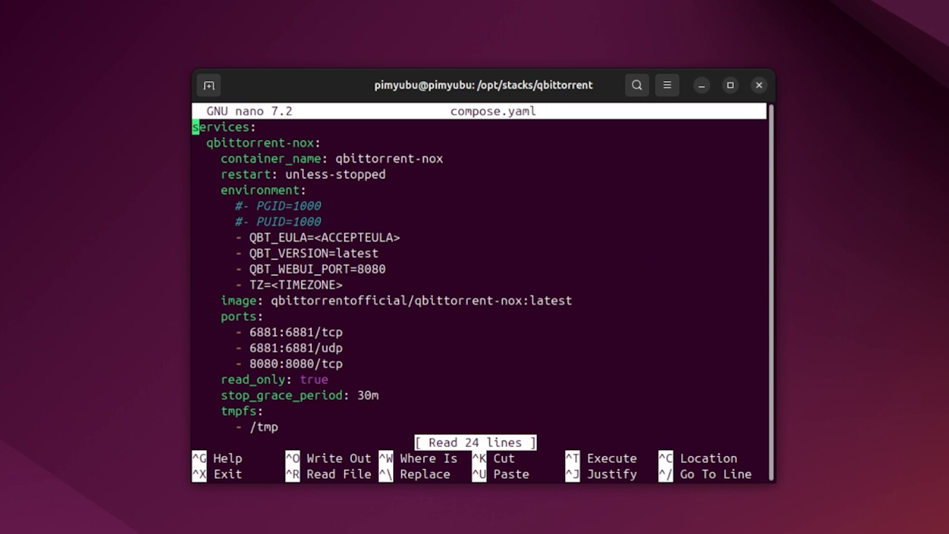
key(Down)
key(Down)
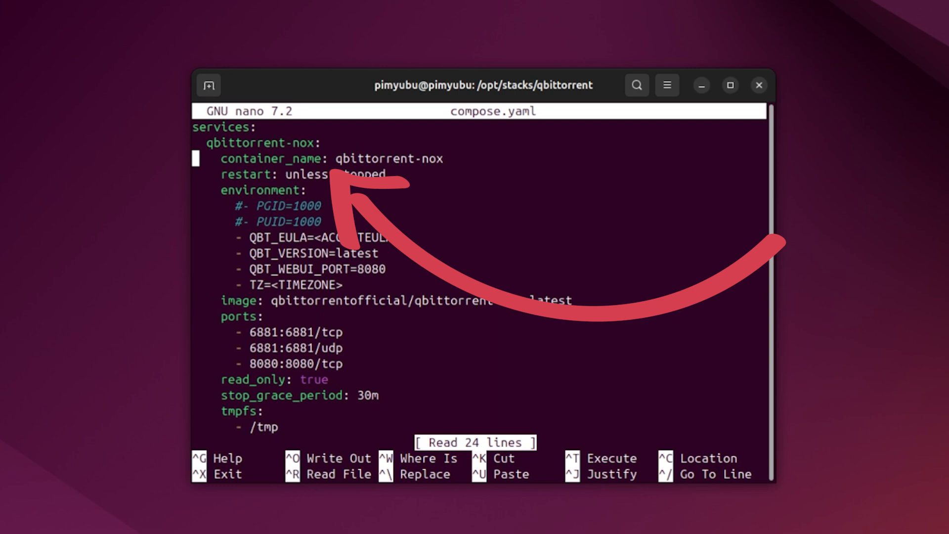
key(Down)
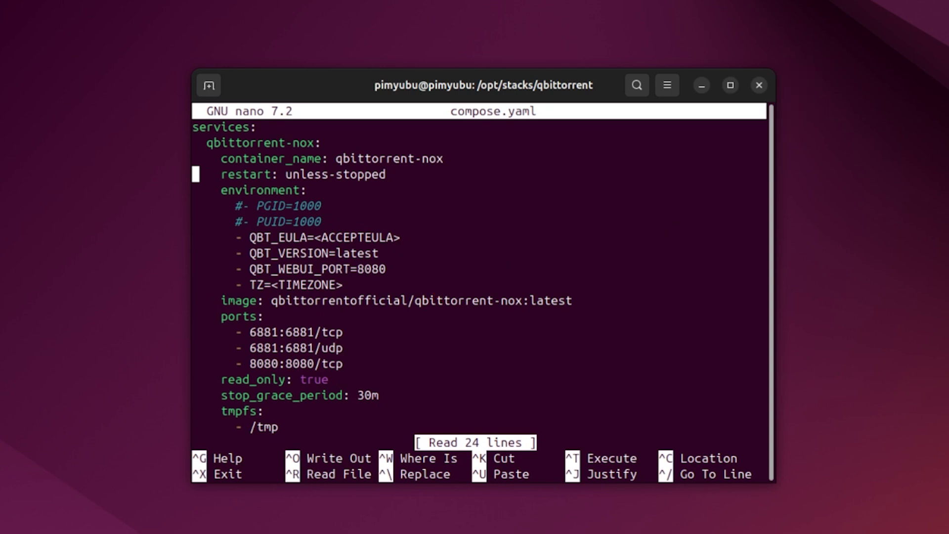
key(Down)
key(Down)
key(Down)
key(Down)
Replace the <ACCEPTEULA> placeholder on the QBT_EULA line with accept
key(Right)
key(Right)
key(Right)
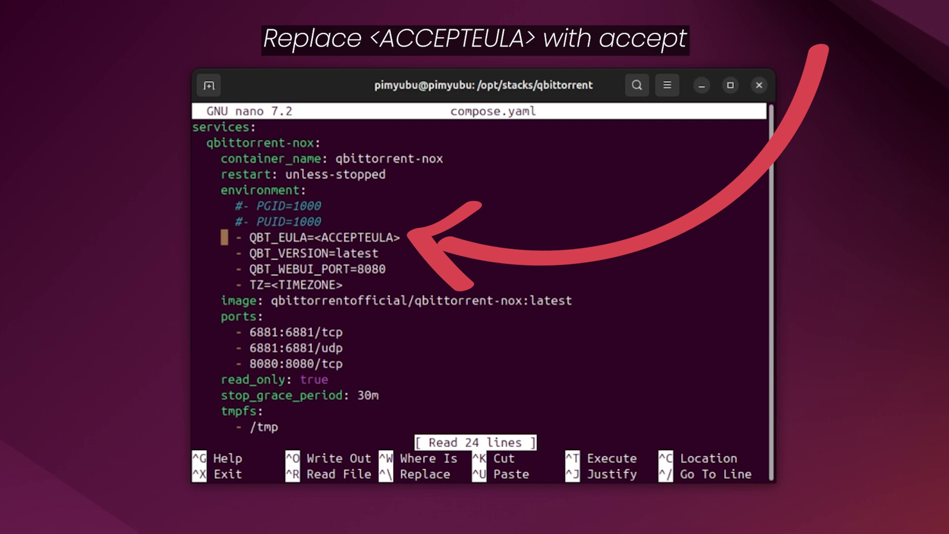
key(Right)
key(Right)
key(Right)
key(Right)
key(Right)
key(Right)
key(Right)
key(Right)
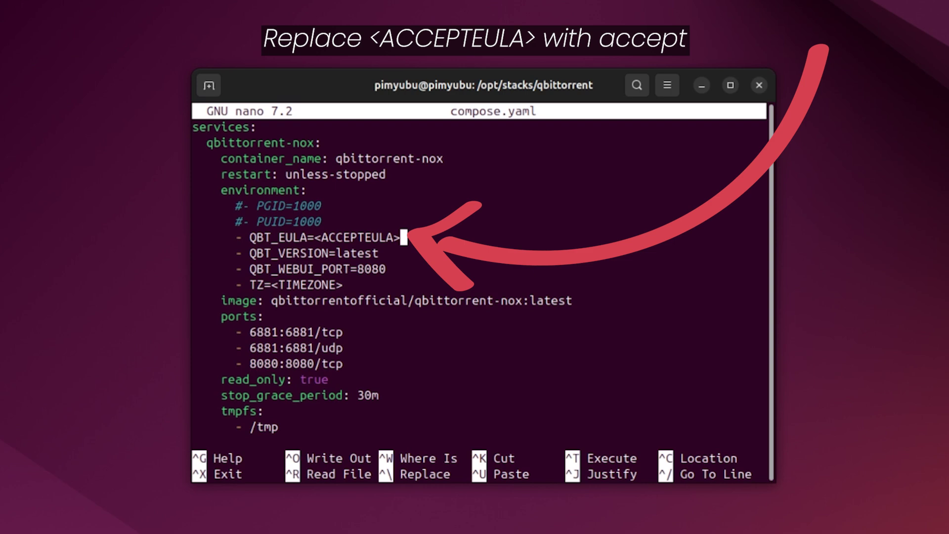
key(BackSpace)
key(BackSpace)
key(BackSpace)
key(BackSpace)
key(BackSpace)
key(BackSpace)
key(BackSpace)
key(BackSpace)
key(BackSpace)
key(BackSpace)
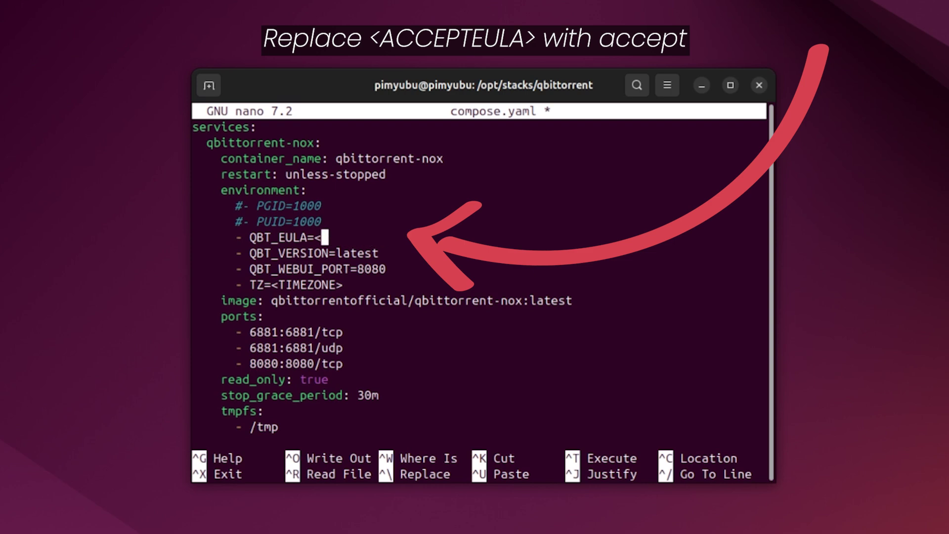
key(BackSpace)
text(accept)
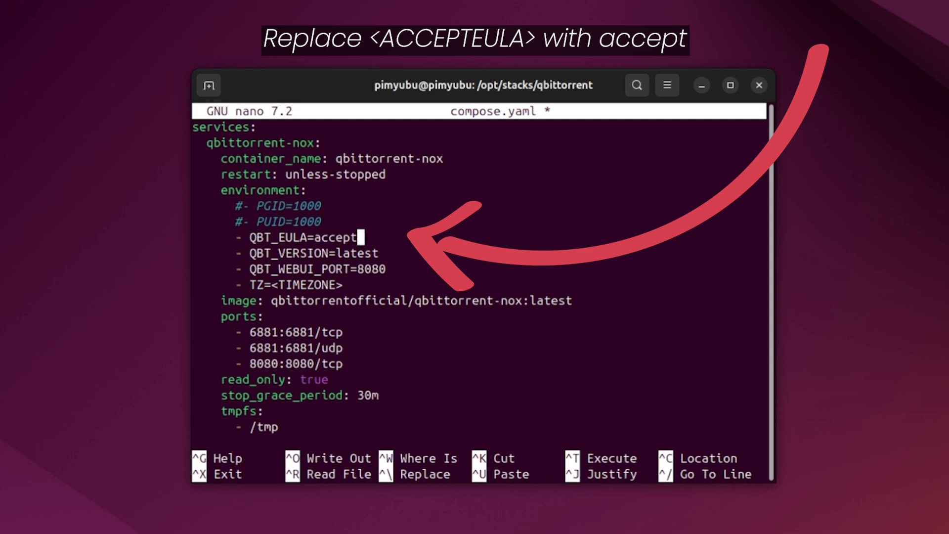
Replace the <TIMEZONE> placeholder on the TZ line with Australia/Hobart
key(Down)
key(Down)
key(Down)
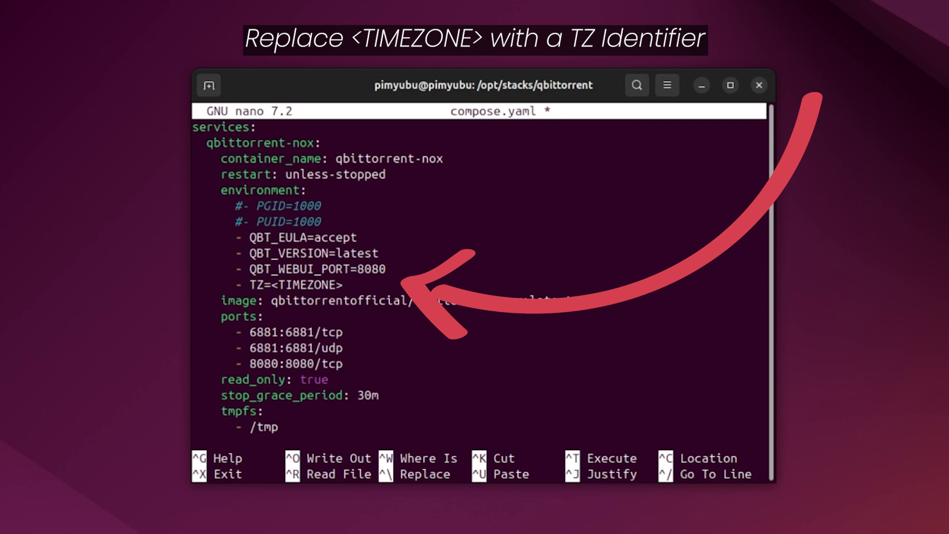
key(BackSpace)
key(BackSpace)
key(BackSpace)
key(BackSpace)
key(BackSpace)
key(BackSpace)
key(BackSpace)
key(BackSpace)
key(BackSpace)
key(BackSpace)
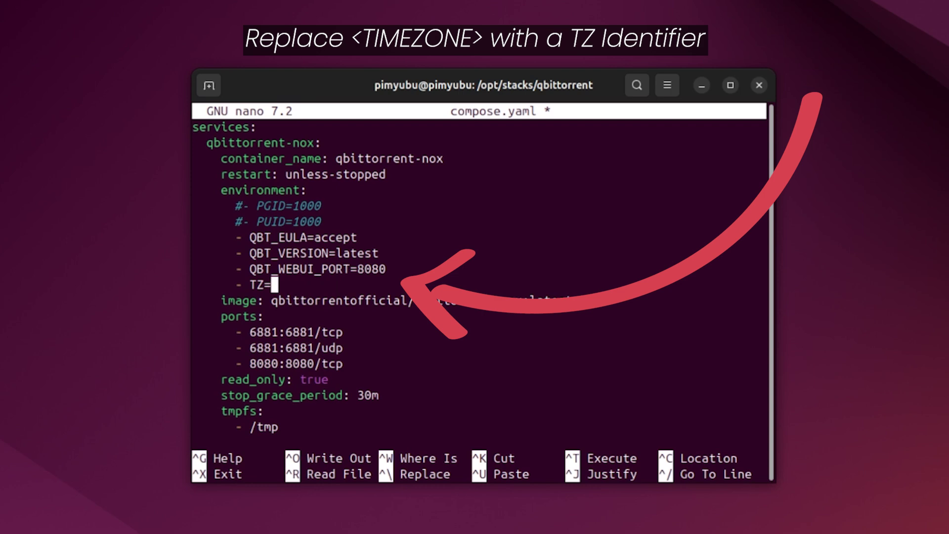
text(Australia/H)
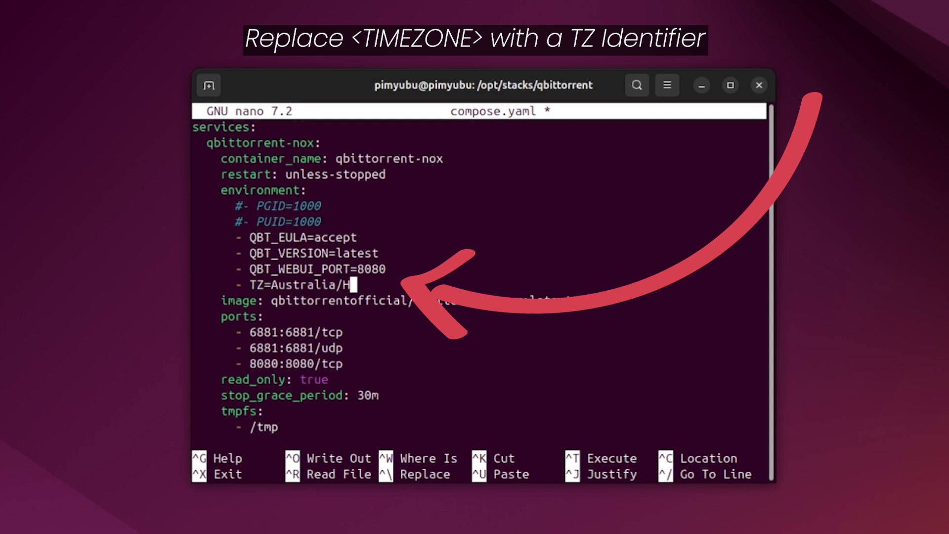
text(obart)
key(Down)
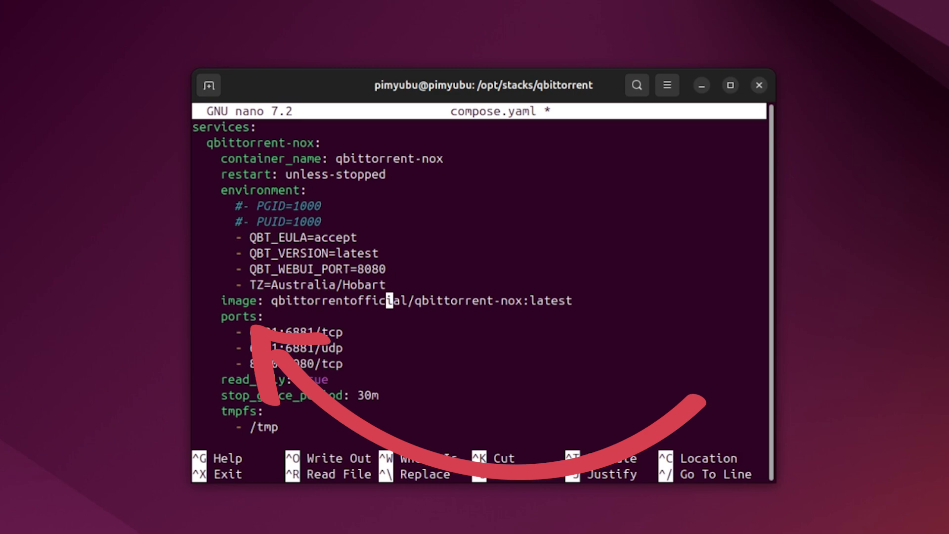
key(Down)
key(Down)
key(Down)
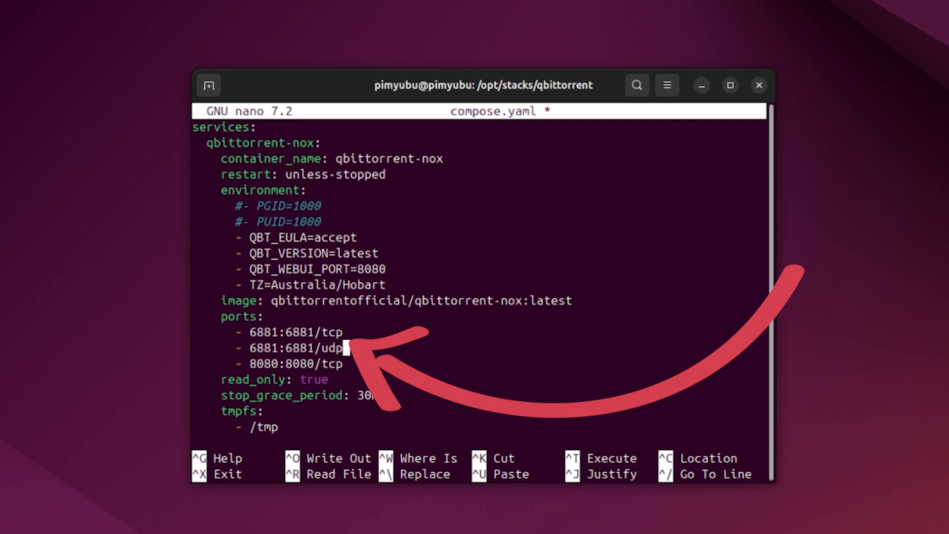
key(Down)
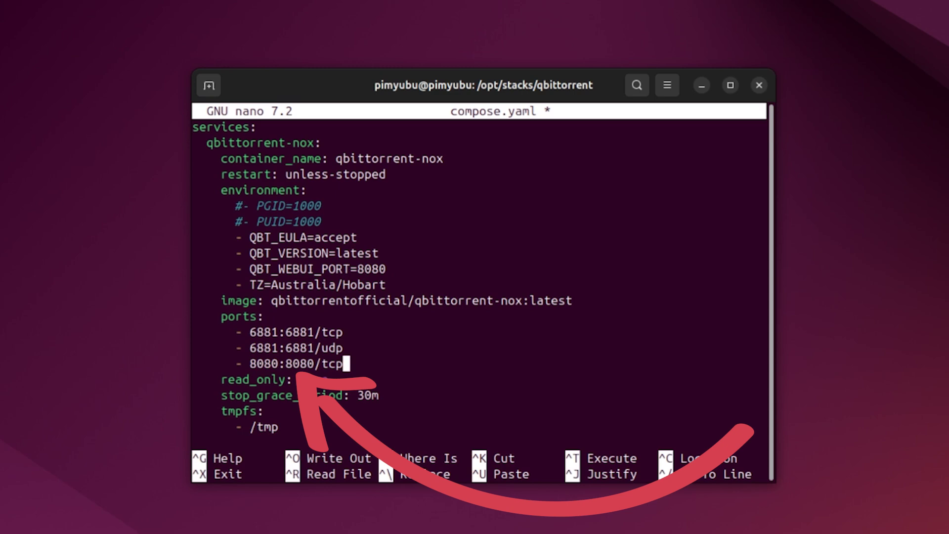
key(Down)
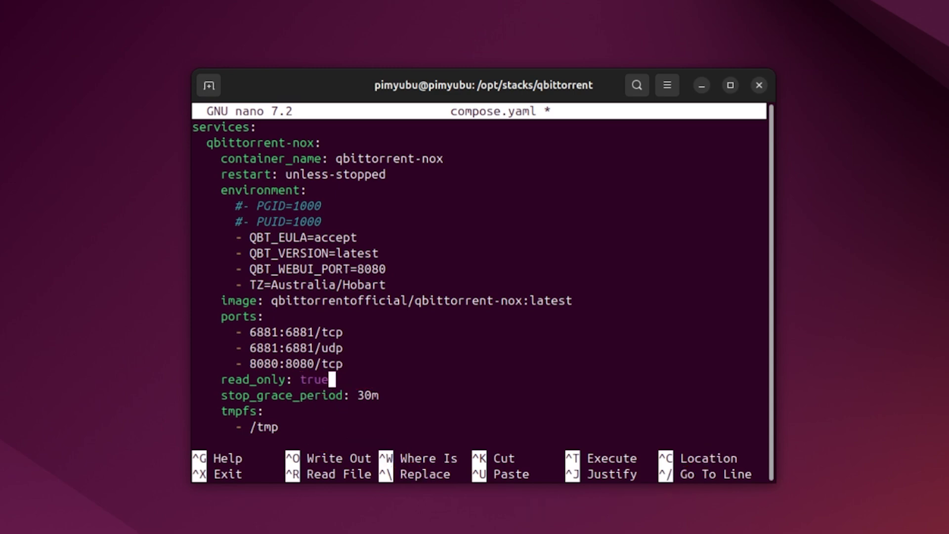
Insert tty: true and a volumes block mounting ./config:/config and a downloads placeholder below '- /tmp'
key(Down)
key(Down)
key(Down)
text(tty: true)
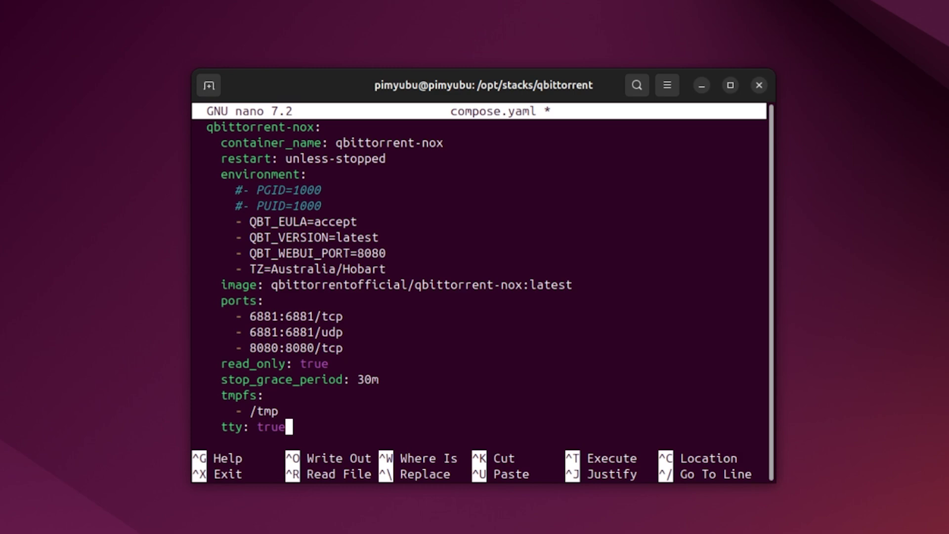
text(     volumes:       - ./config:/config       - <PATHTOSTOREDOWNLOADS>:/downloads)
key(Left)
key(Left)
key(Left)
key(Down)
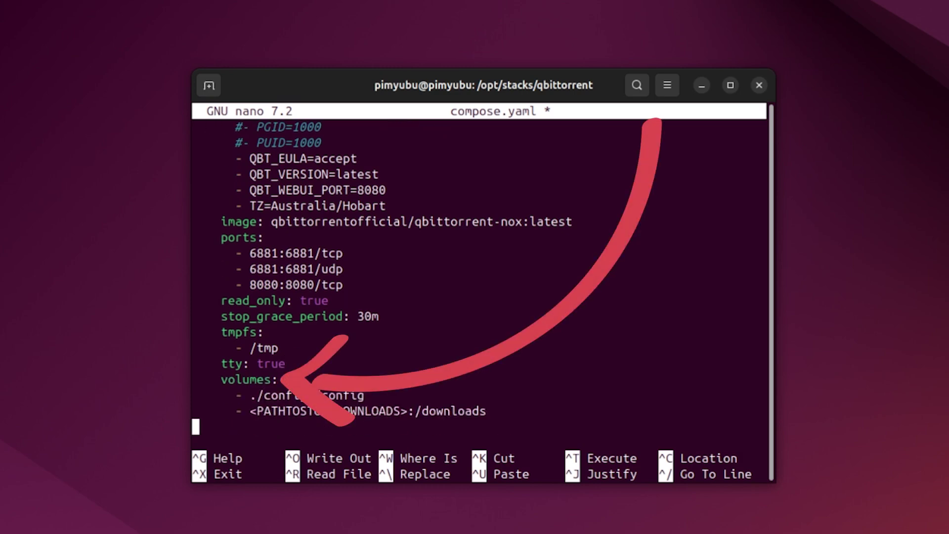
key(Up)
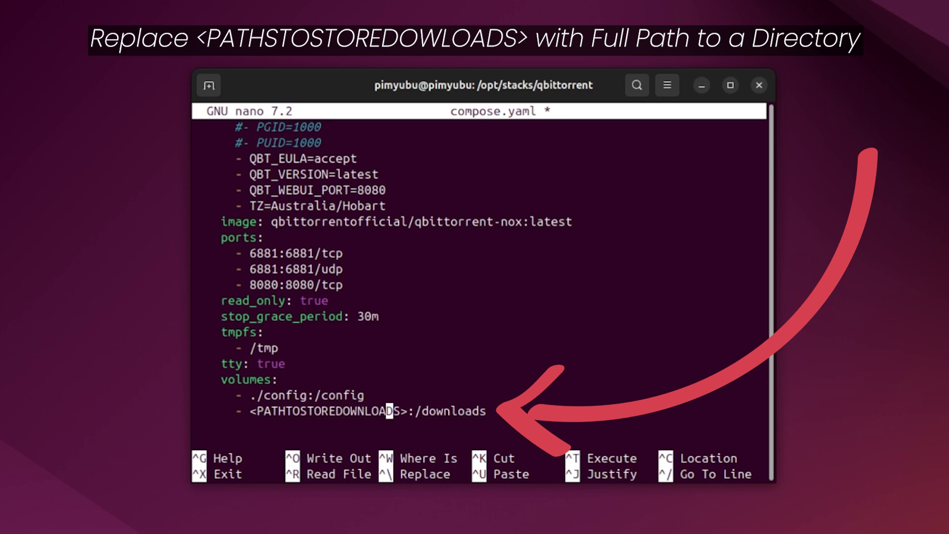
Erase the <PATHTOSTOREDOWNLOADS> placeholder and begin typing the home-folder downloads path
key(Right)
key(Right)
key(Right)
key(BackSpace)
key(BackSpace)
key(BackSpace)
key(BackSpace)
key(BackSpace)
key(BackSpace)
key(BackSpace)
key(BackSpace)
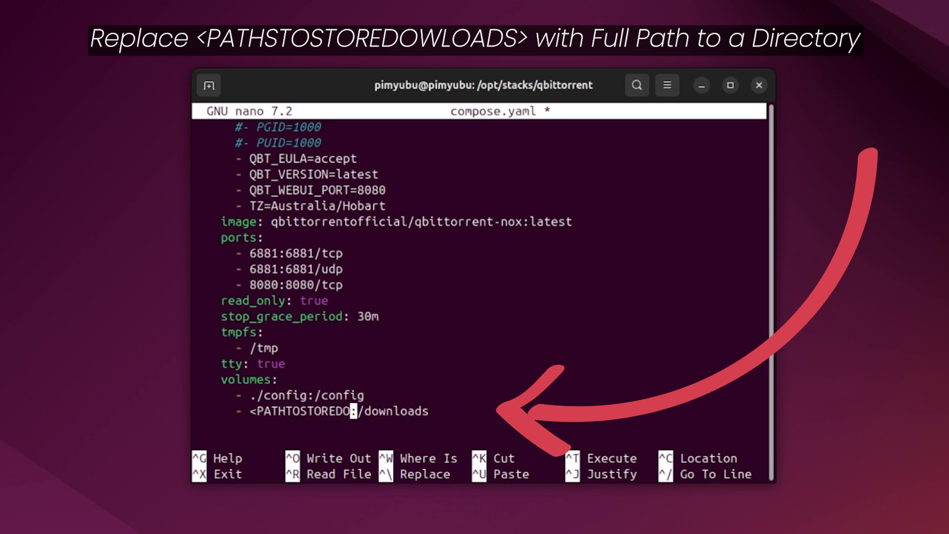
key(BackSpace)
key(BackSpace)
key(BackSpace)
key(BackSpace)
key(BackSpace)
key(BackSpace)
key(BackSpace)
key(BackSpace)
key(BackSpace)
key(BackSpace)
key(BackSpace)
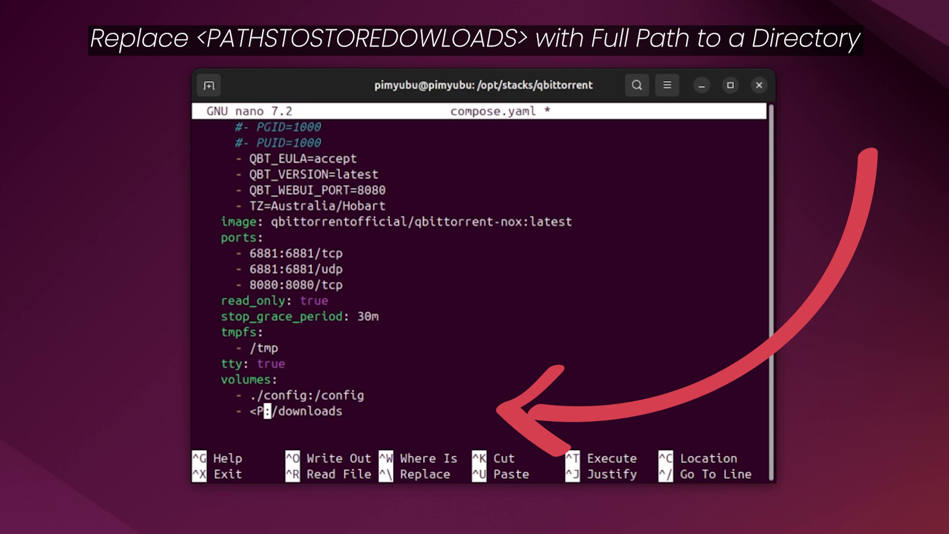
key(BackSpace)
key(BackSpace)
text(/ho)
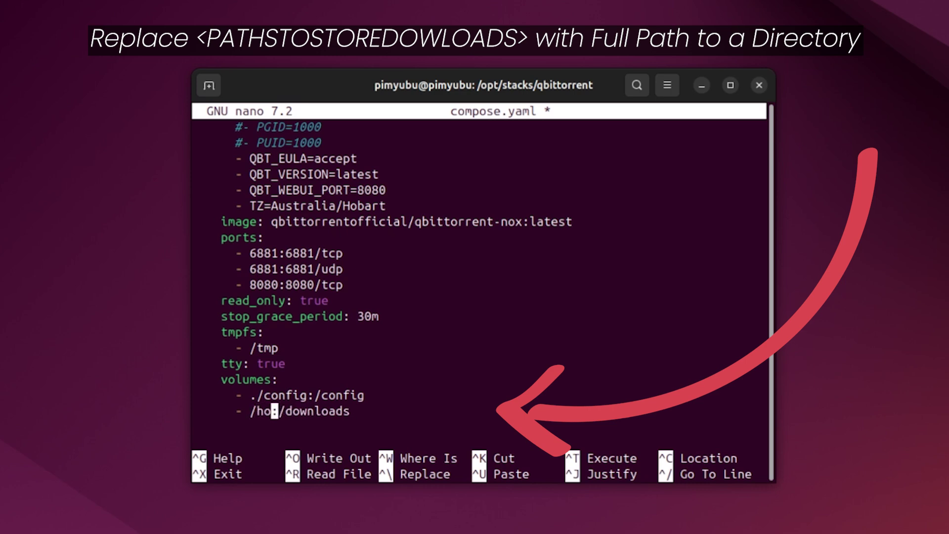
text(me/pim)
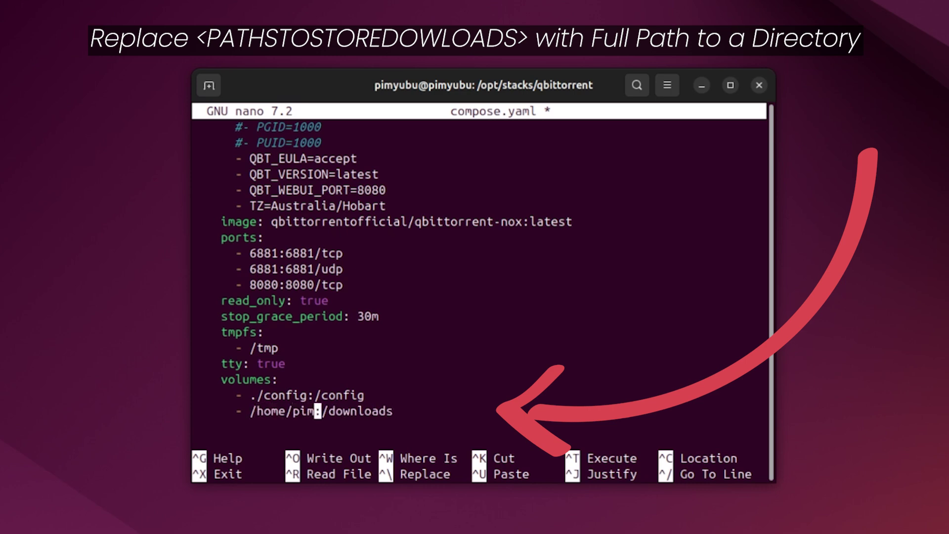
text(yubu/downl)
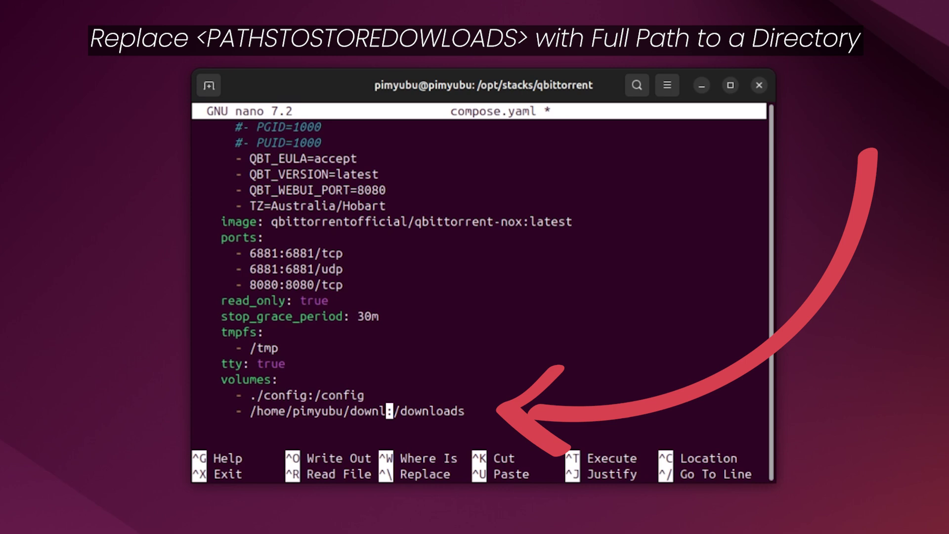
text(oads)
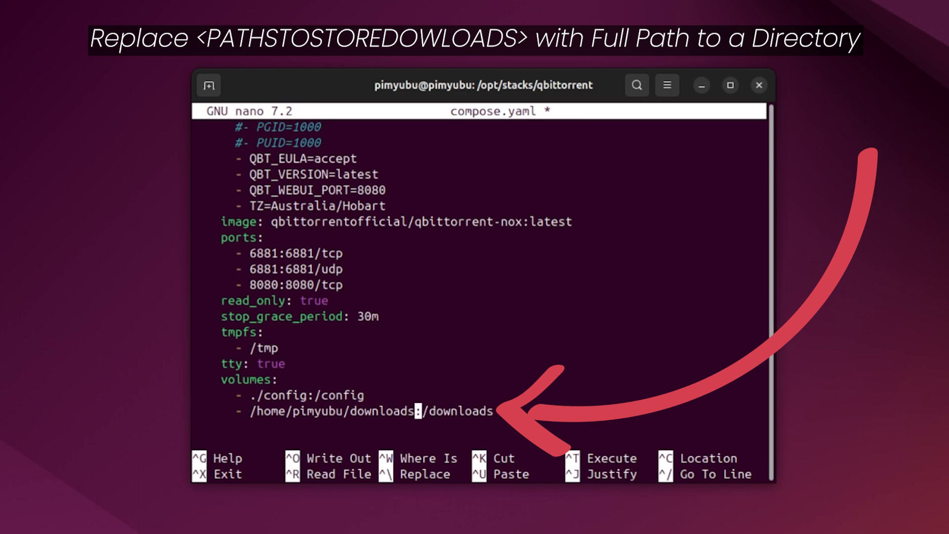
Save compose.yaml with the /home/pimyubu/downloads:/downloads mount and exit nano
key(Up)
key(Up)
key(Up)
key(Up)
key(Up)
key(Up)
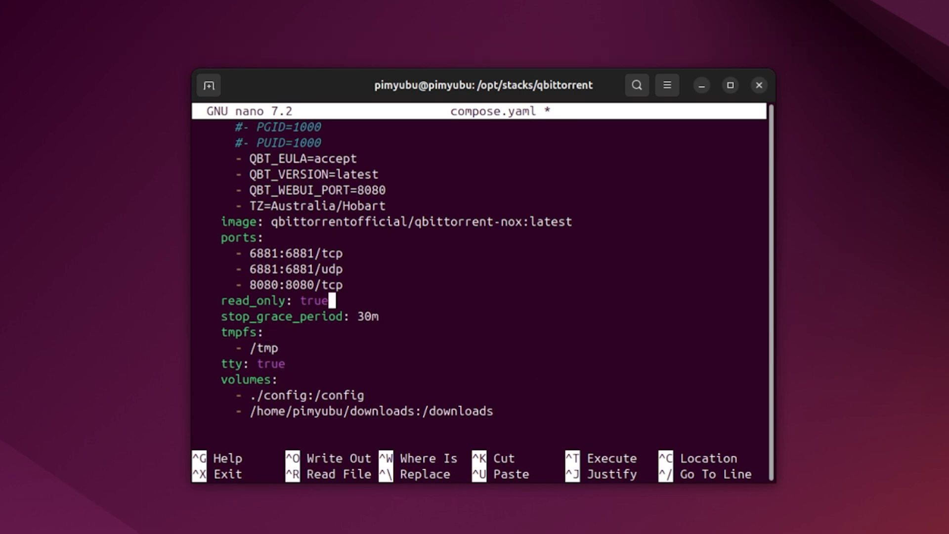
key(Up)
key(Up)
key(Up)
key(Down)
key(ctrl+x)
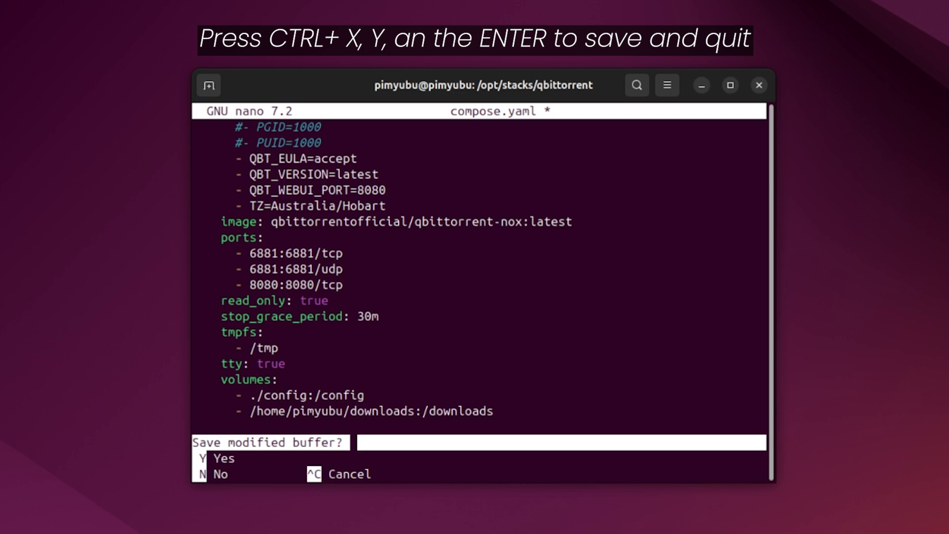
key(y)
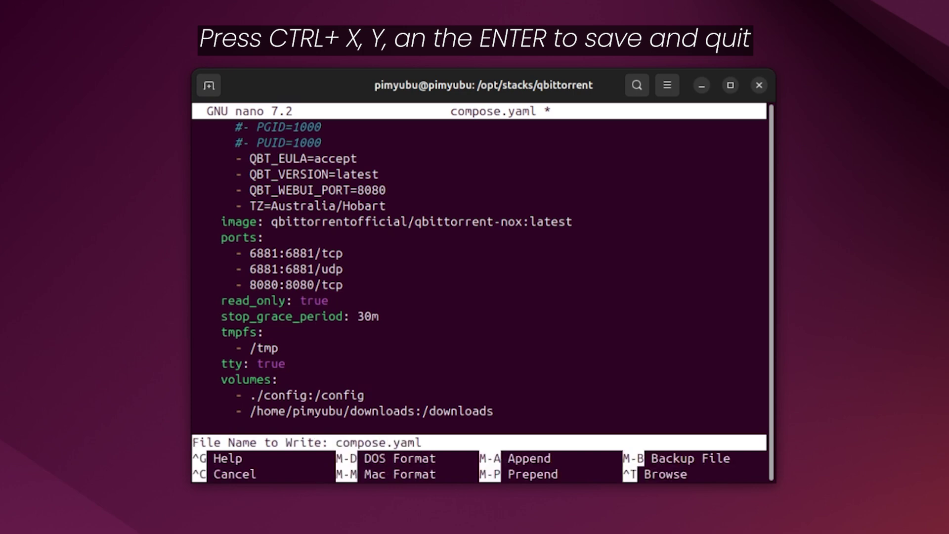
key(Return)
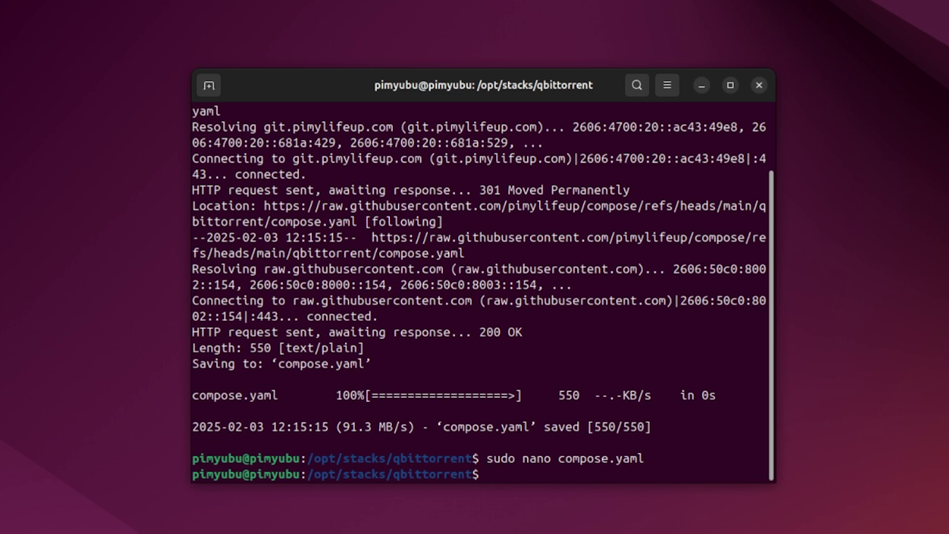
text(do)
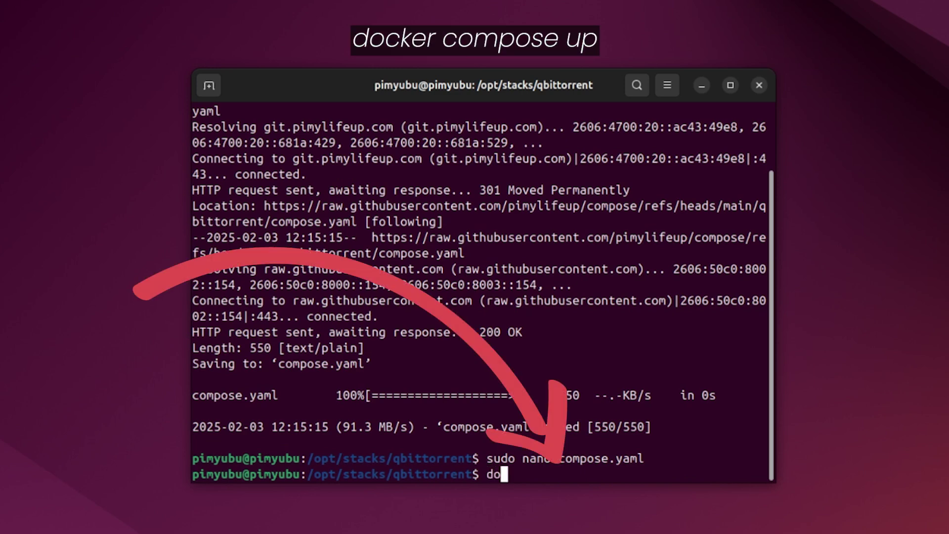
text(cker compose up)
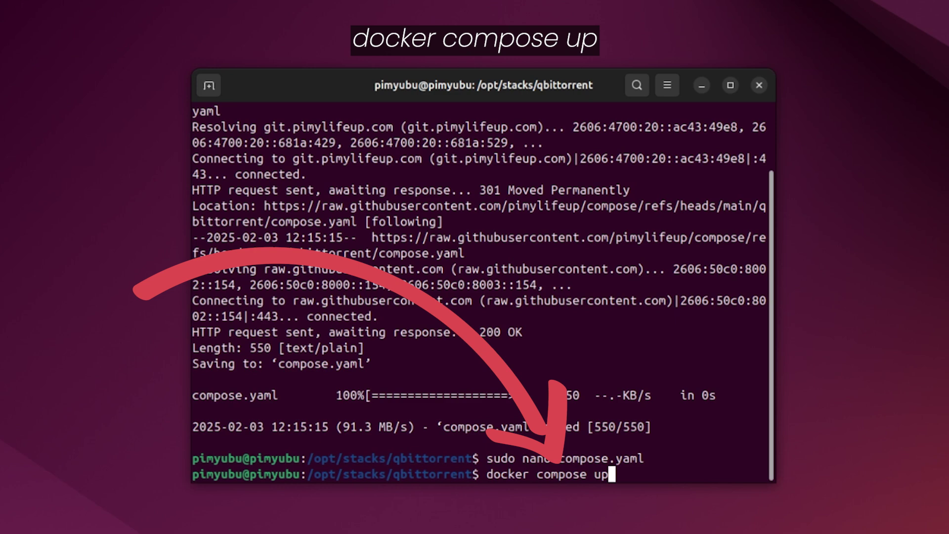
Run docker compose up and select the temporary WebUI password in the log
key(Return)
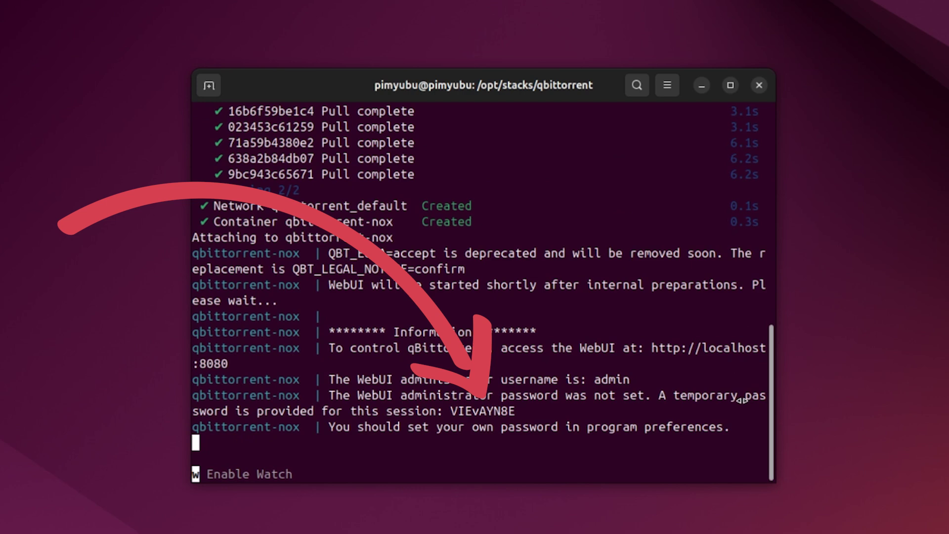
double_click(497, 410)
double_click(483, 410)
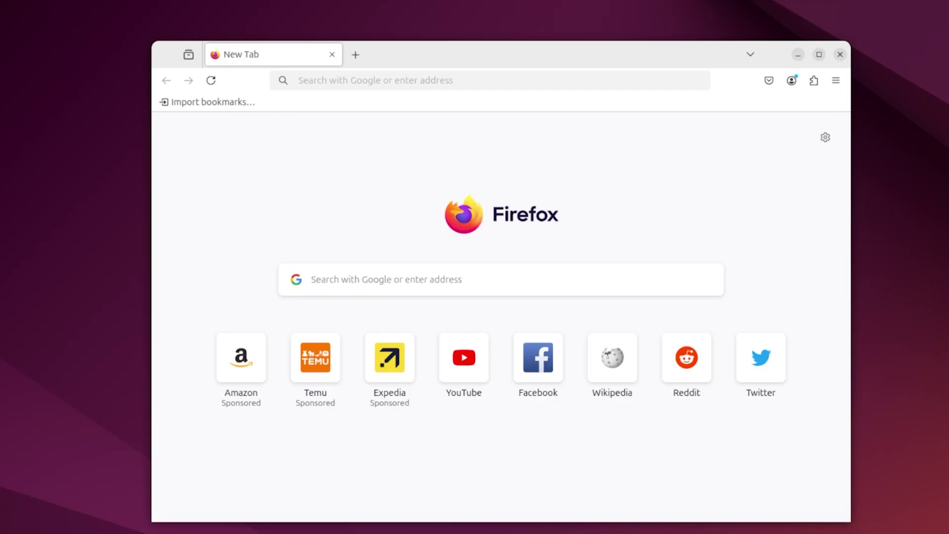
click(383, 79)
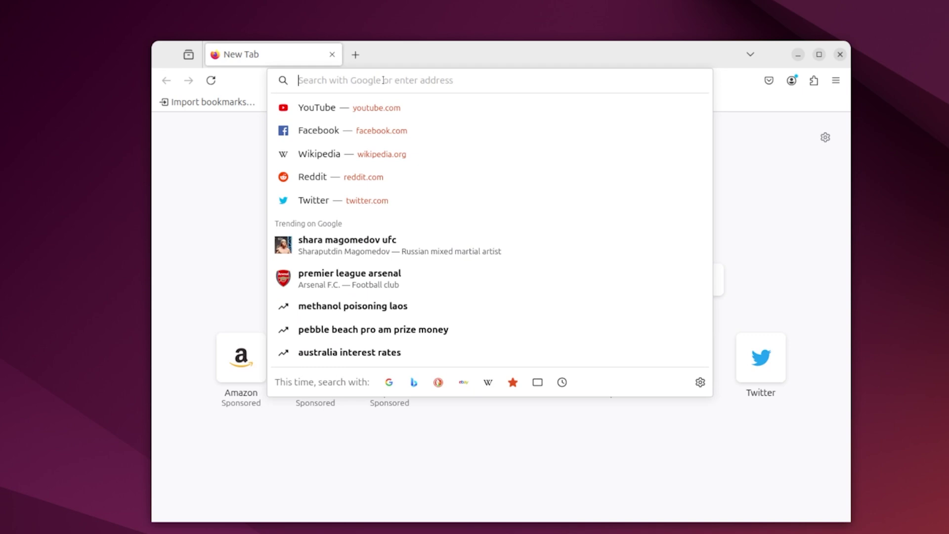
text(http:)
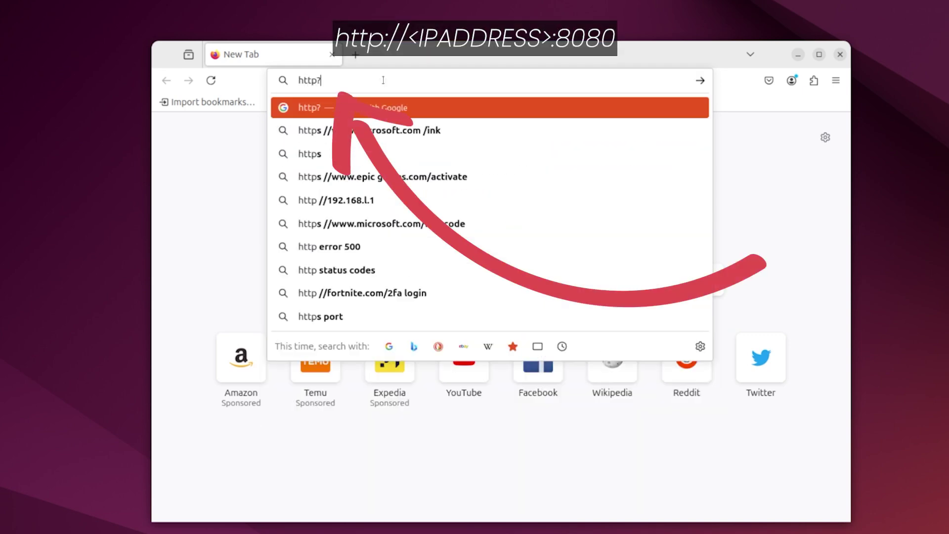
text(//192)
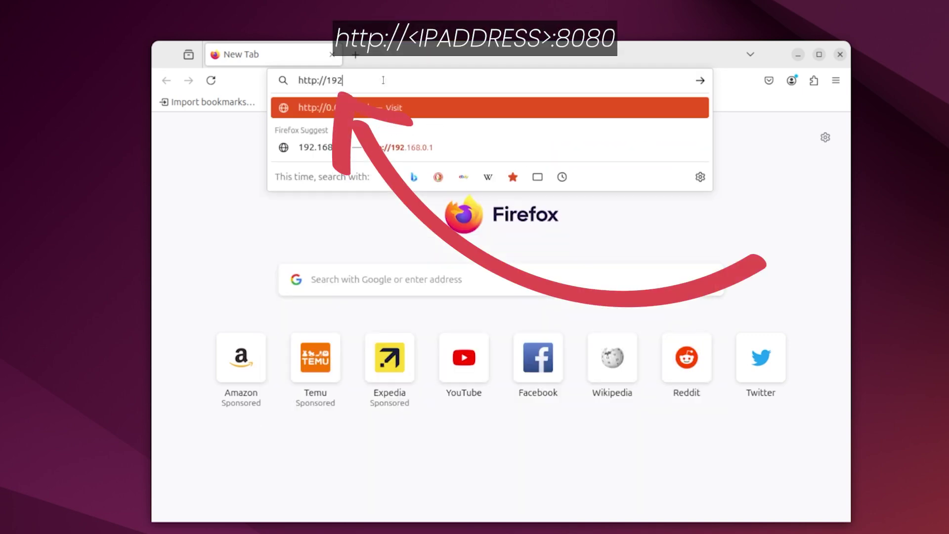
text(.168.0.)
text(8)
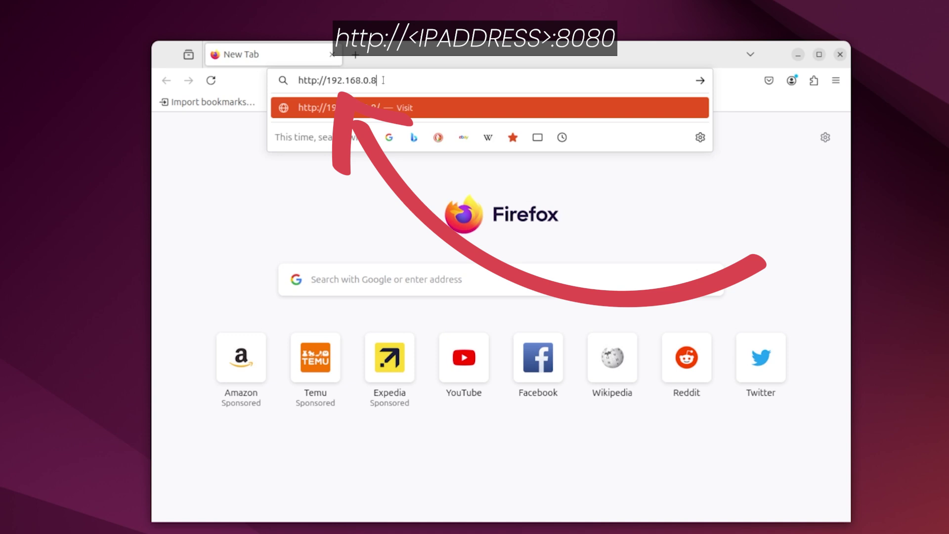
text(:)
text(8080)
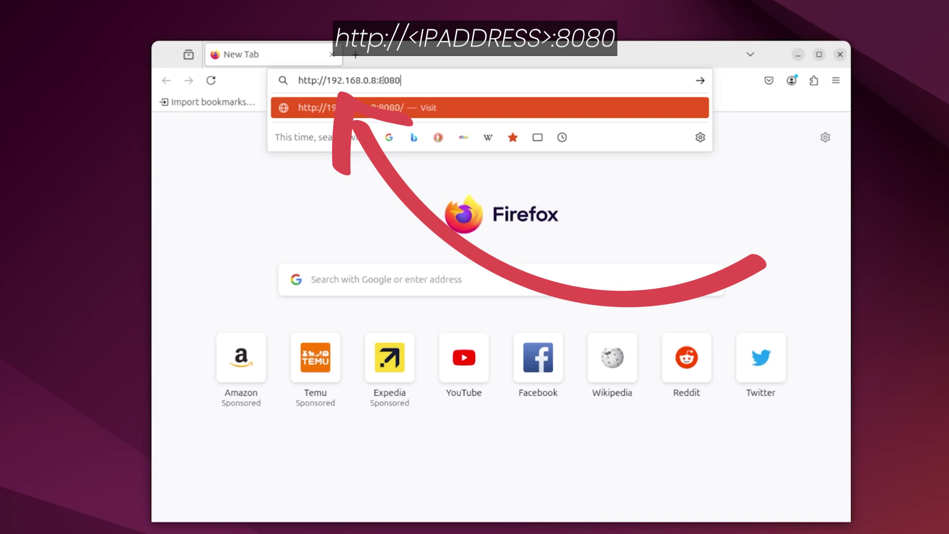
key(Return)
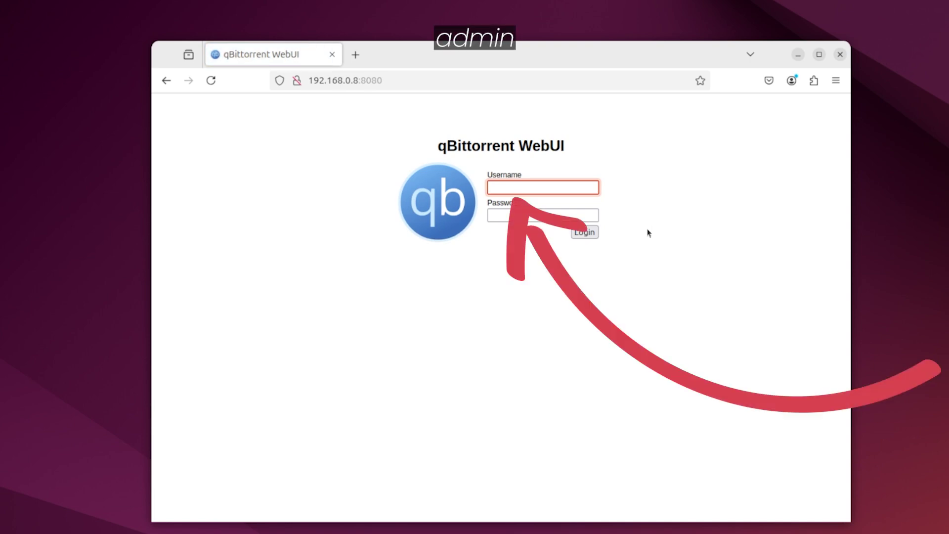
text(admin)
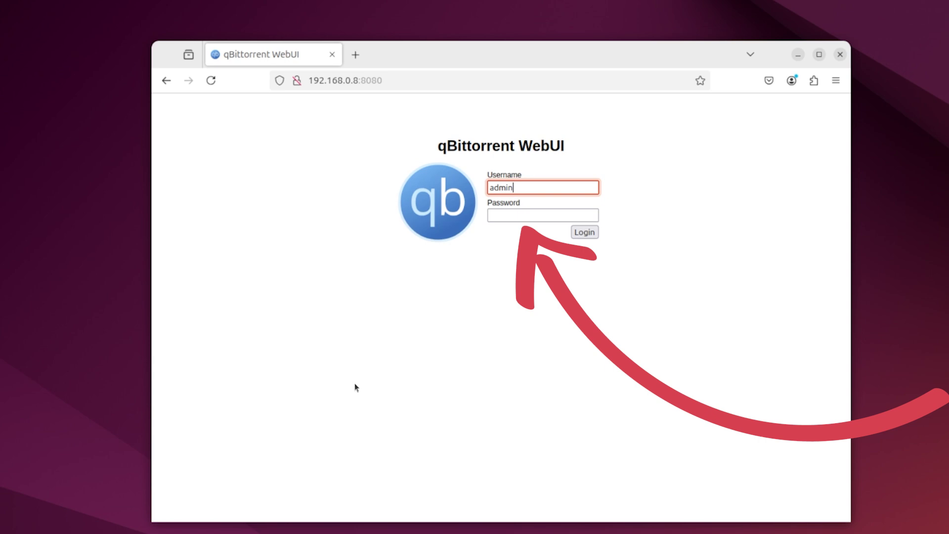
Sign in to the WebUI as admin using the temporary password
click(527, 218)
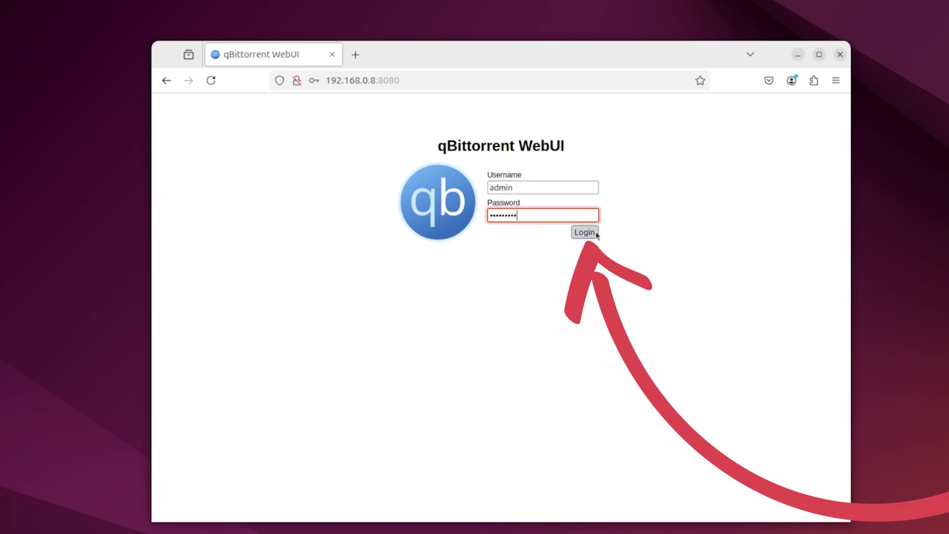
click(585, 232)
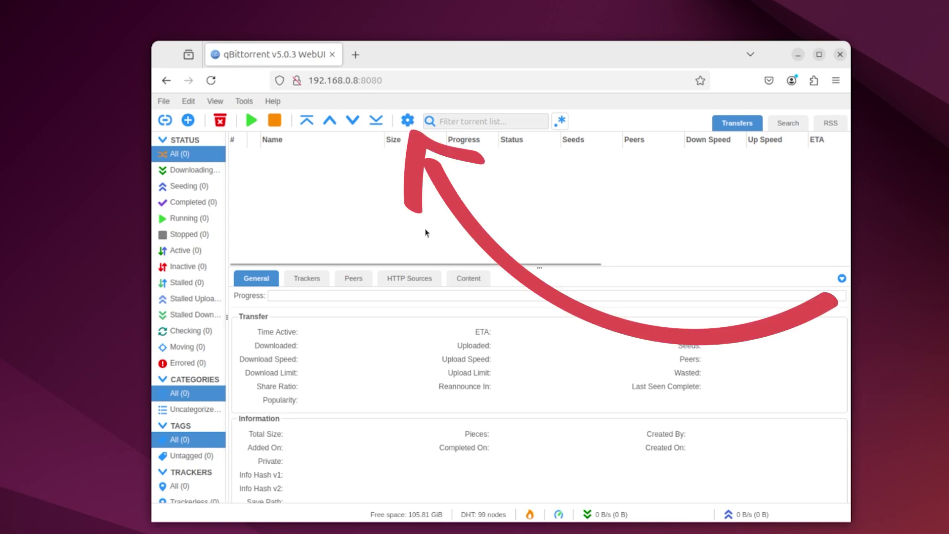
Set a new Authentication password in the WebUI options tab and save
click(408, 121)
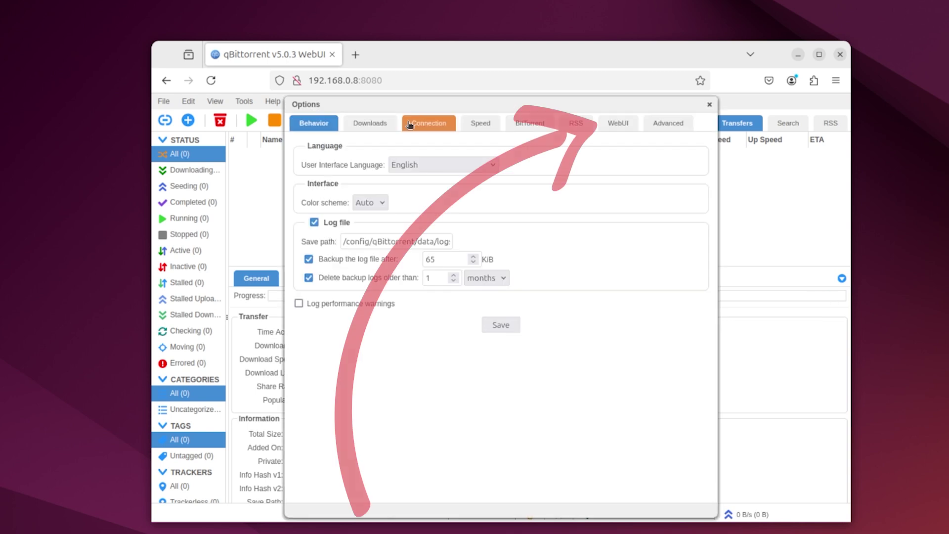
click(620, 124)
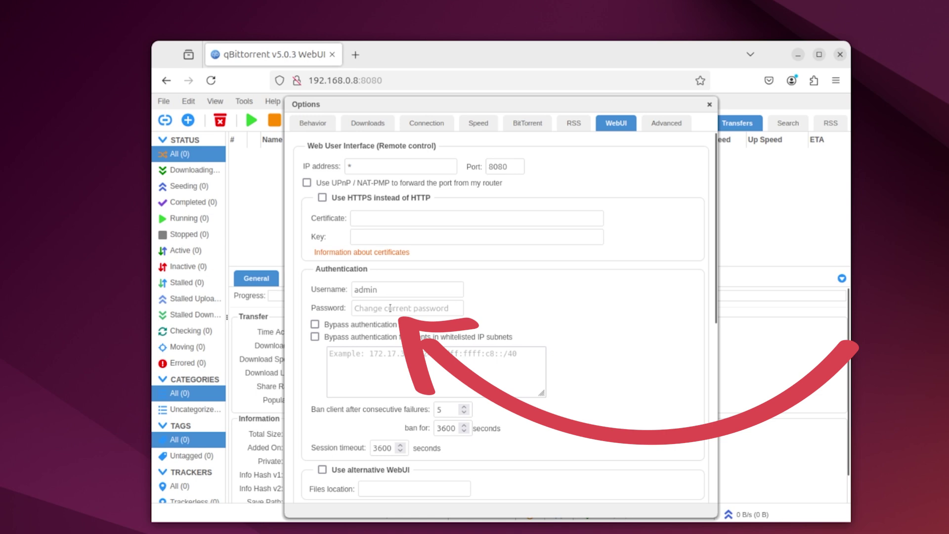
click(443, 306)
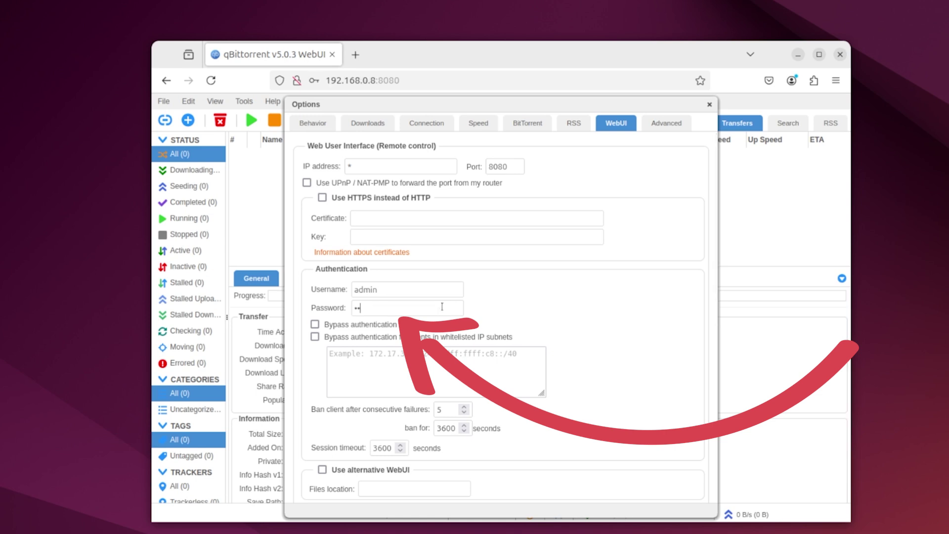
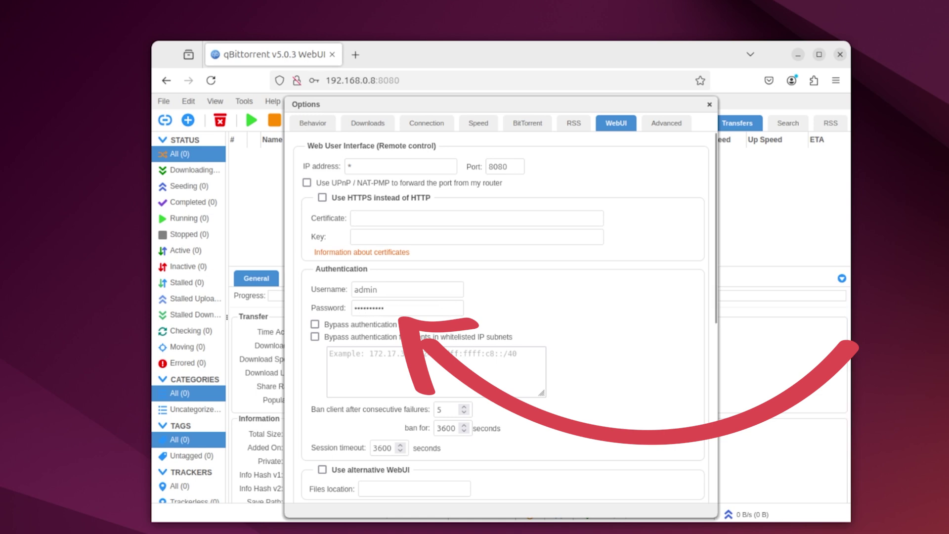
scroll(475, 360, down, 5)
scroll(521, 388, down, 1)
scroll(521, 388, down, 1)
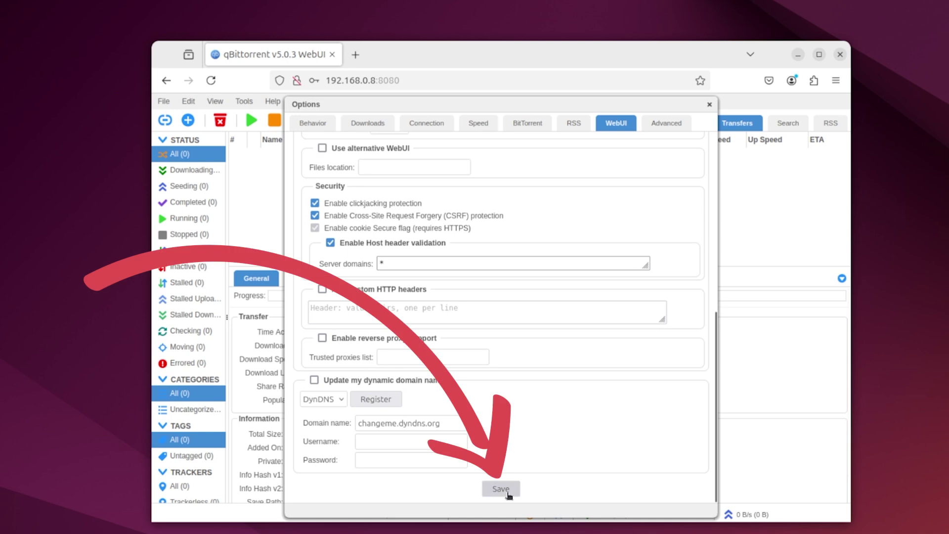
click(508, 493)
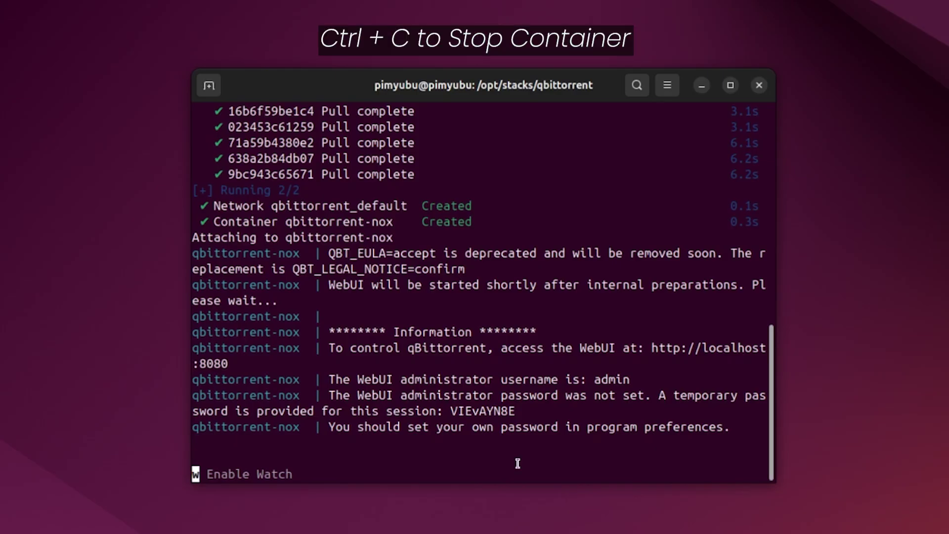
Stop the foreground container with Ctrl+C and restart it with docker compose up -d
key(ctrl+c)
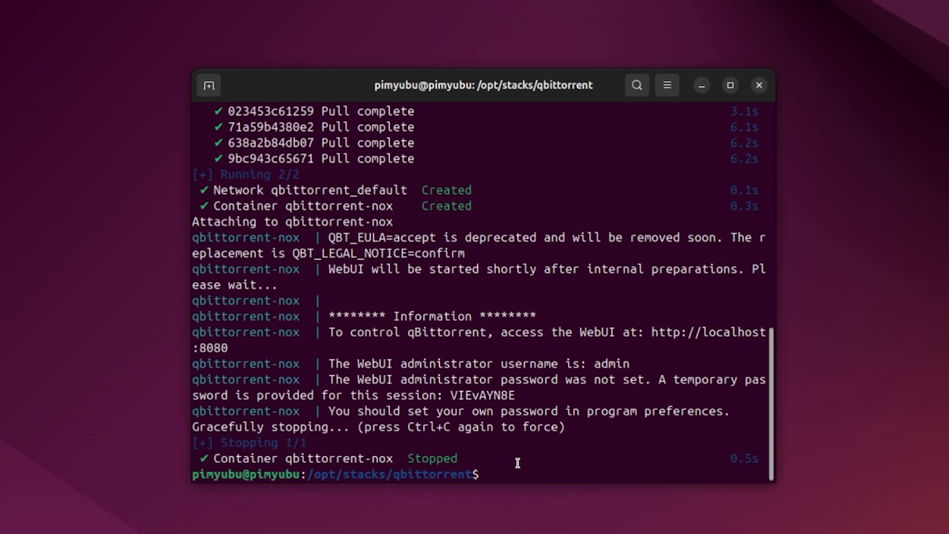
text(dock)
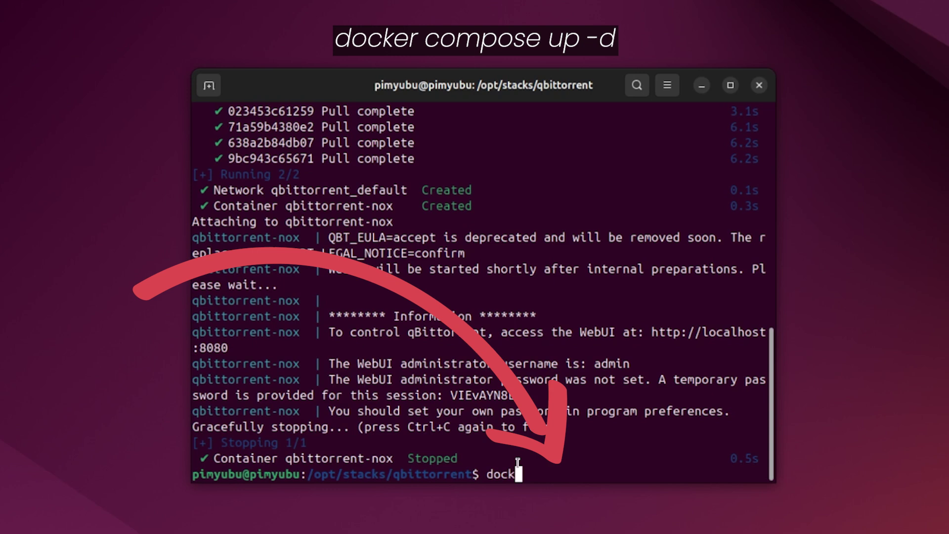
text(er compose up)
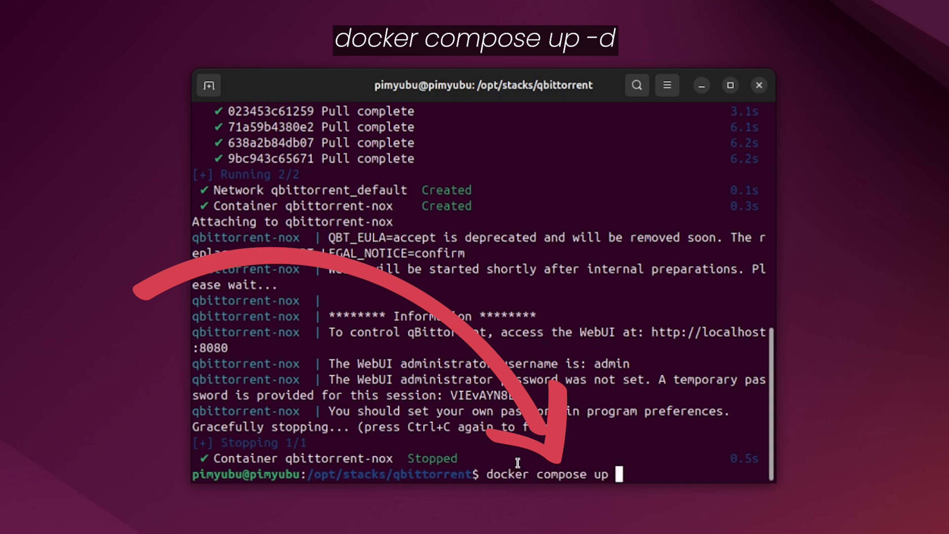
text( -d)
key(Return)
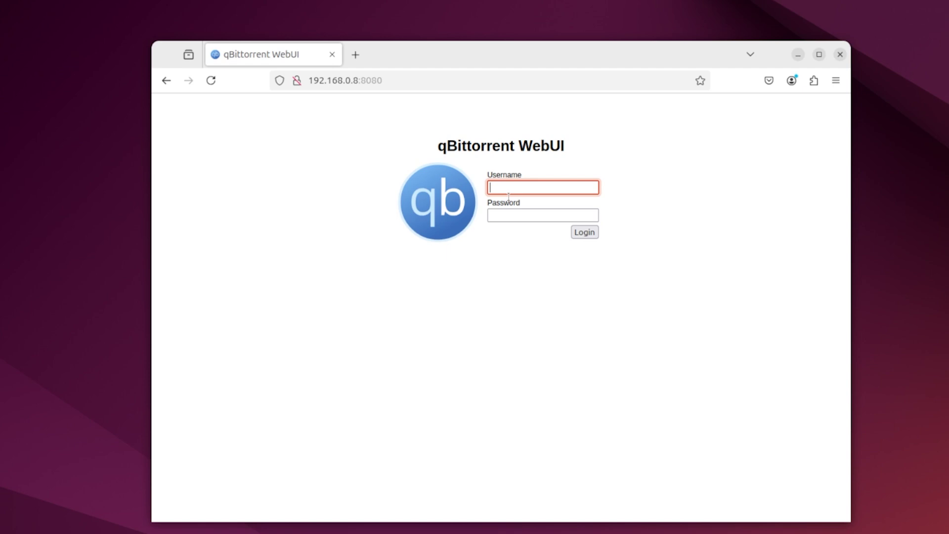
Reload the WebUI page and sign in as admin with the new password
click(324, 266)
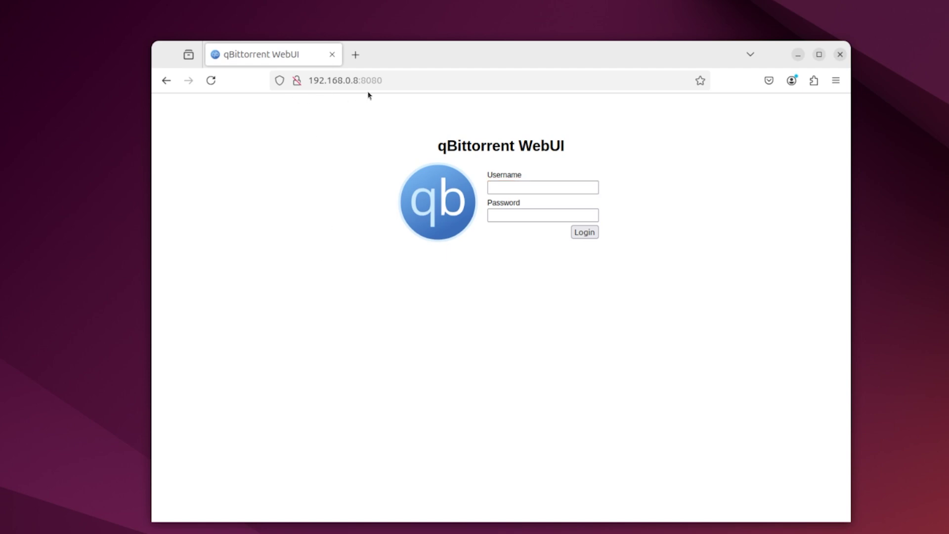
click(500, 186)
text(admin)
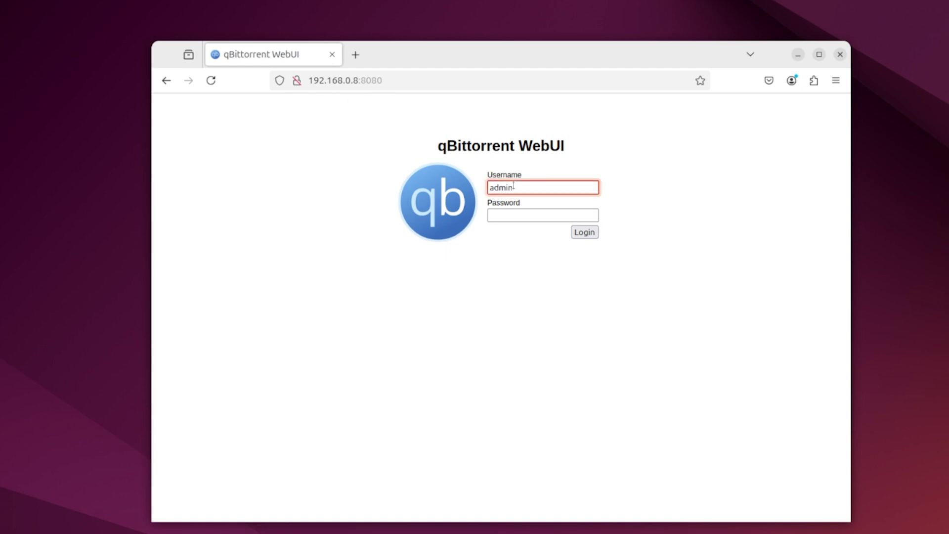
key(Tab)
text(••••••••••)
click(585, 231)
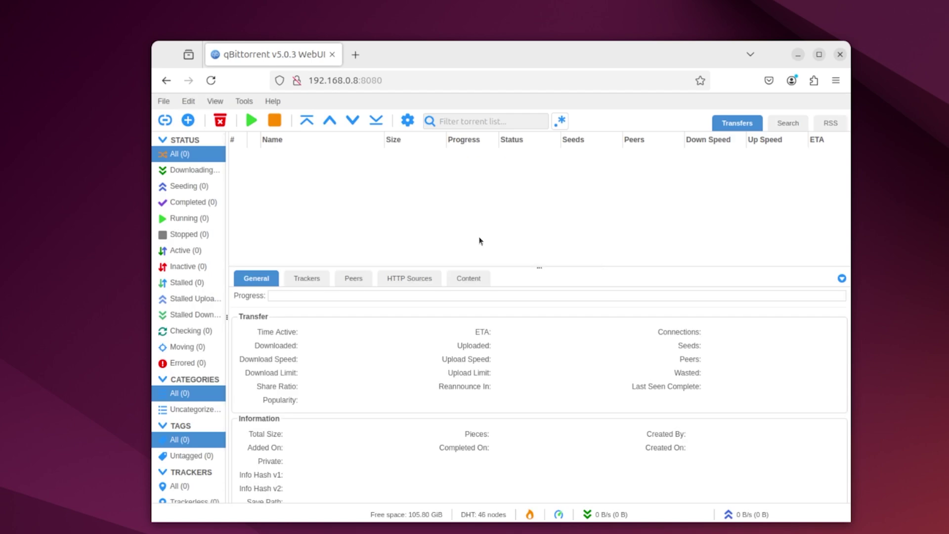
Paste the Raspberry Pi OS bookworm armhf torrent URL into Add Torrent Link and download
click(165, 120)
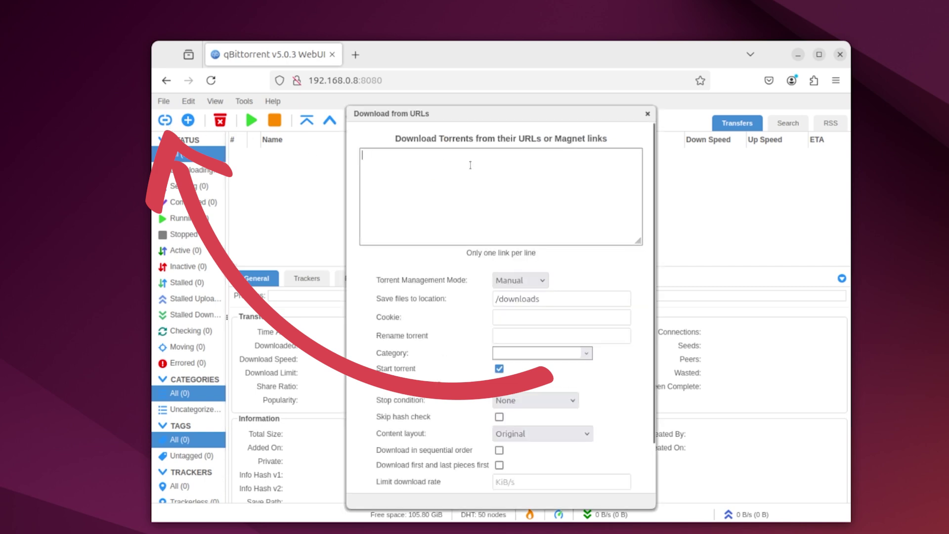
key(ctrl+v)
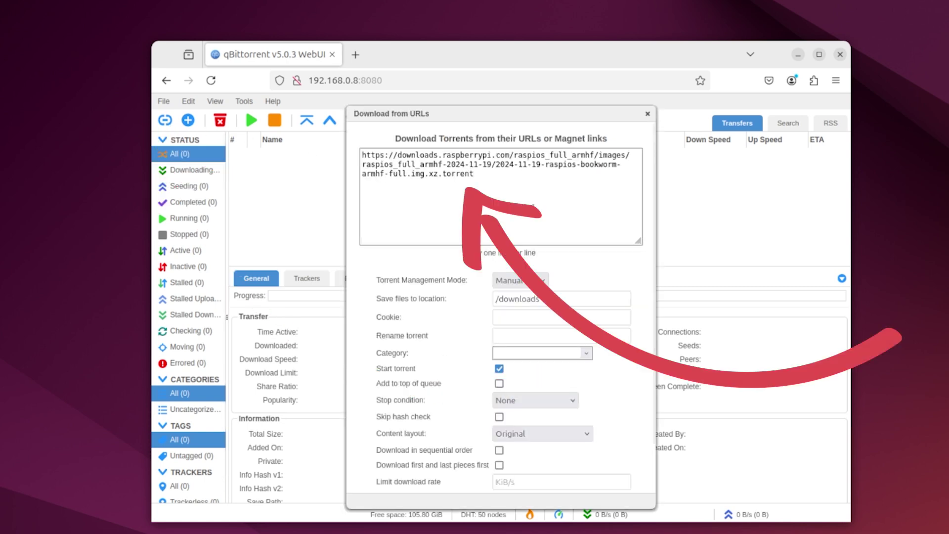
mouse_move(445, 347)
scroll(440, 344, down, 2)
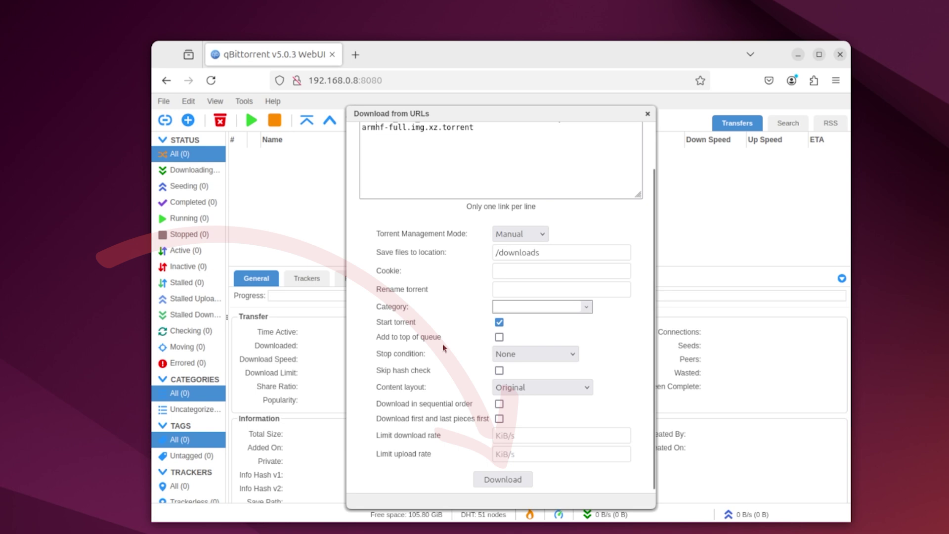
click(521, 482)
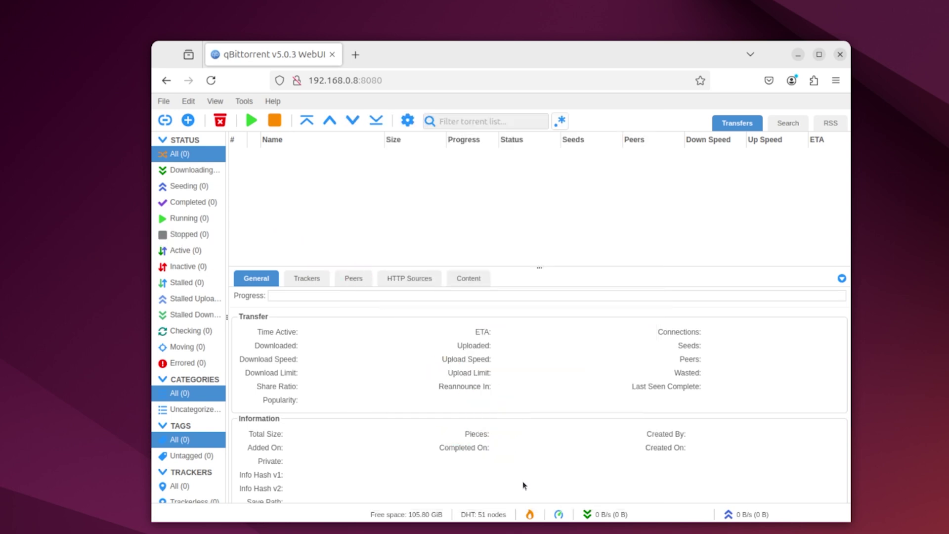